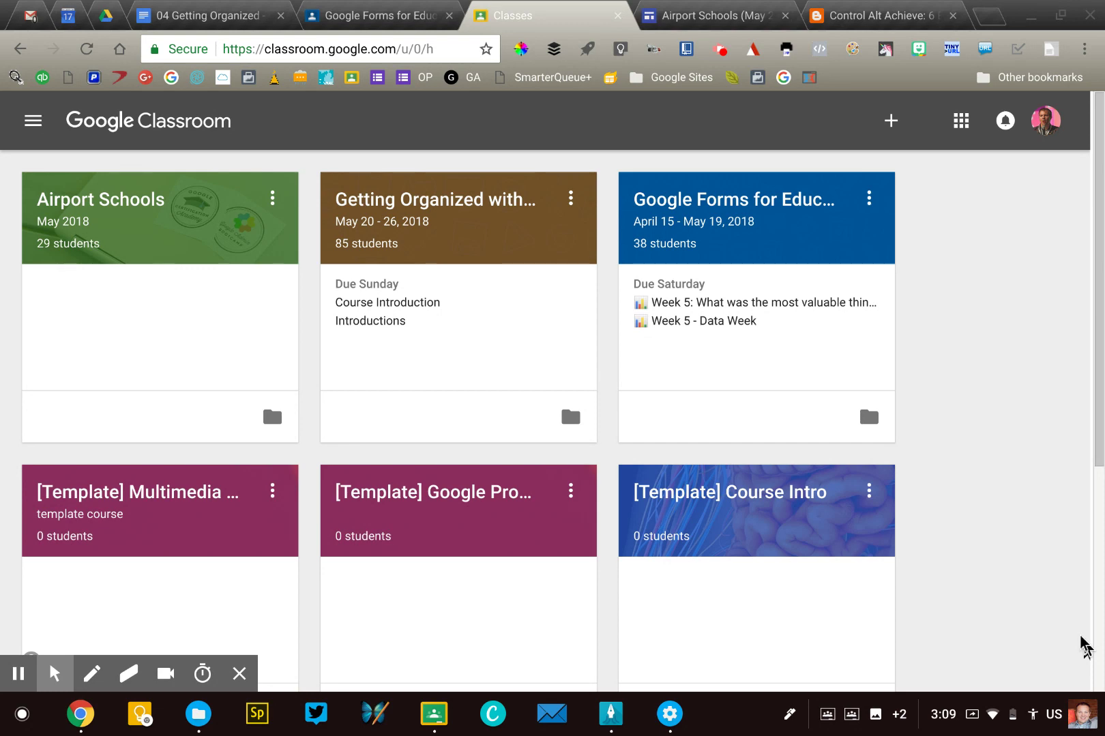
# Rename the Airport Schools class to 'Biology | Semester 1 | 17-18' in its class details
pyautogui.scroll(-5, 567, 452)
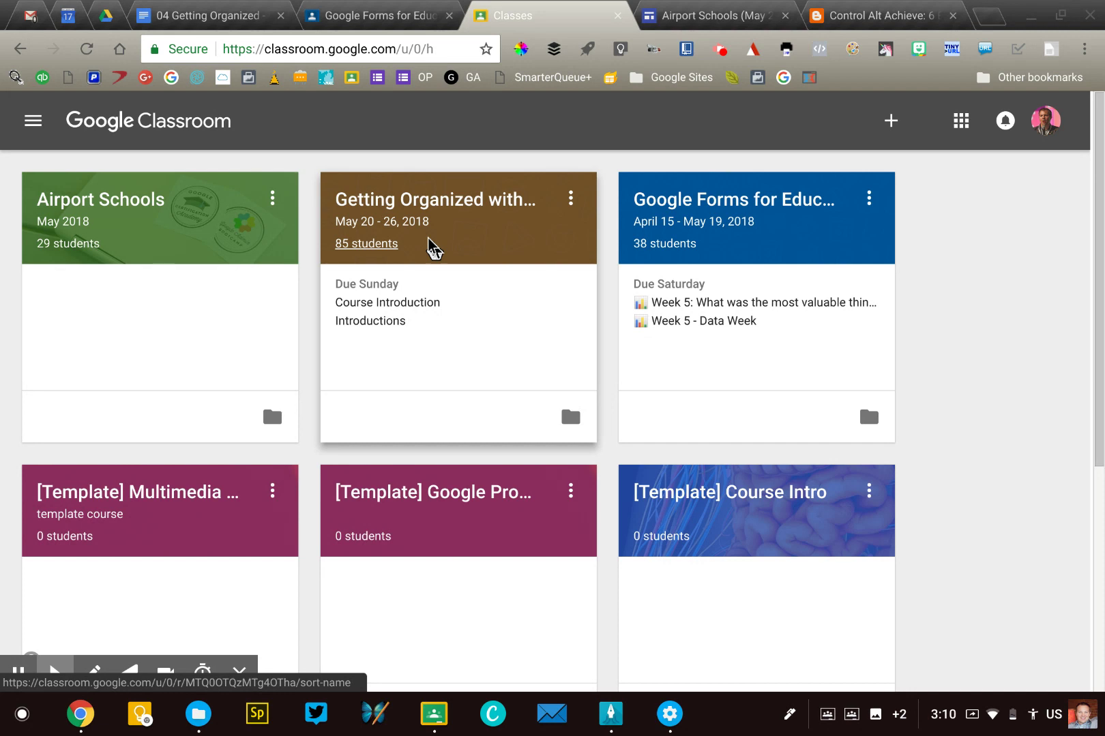
pyautogui.click(272, 198)
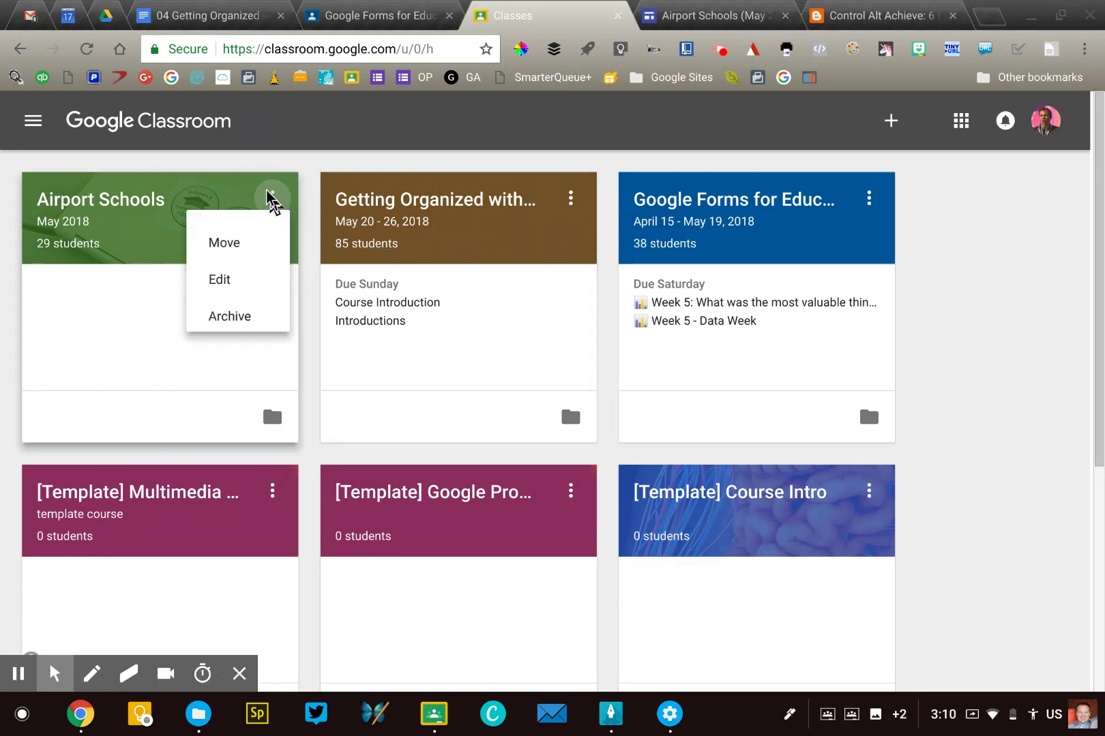
pyautogui.click(235, 285)
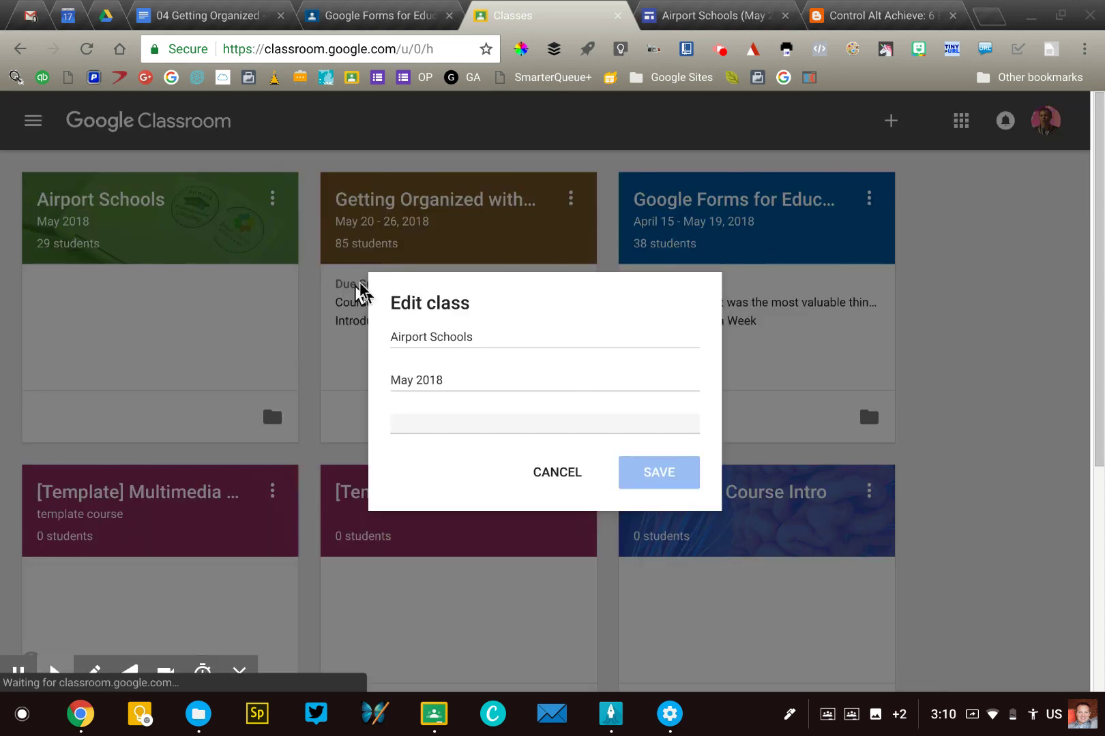
pyautogui.click(486, 339)
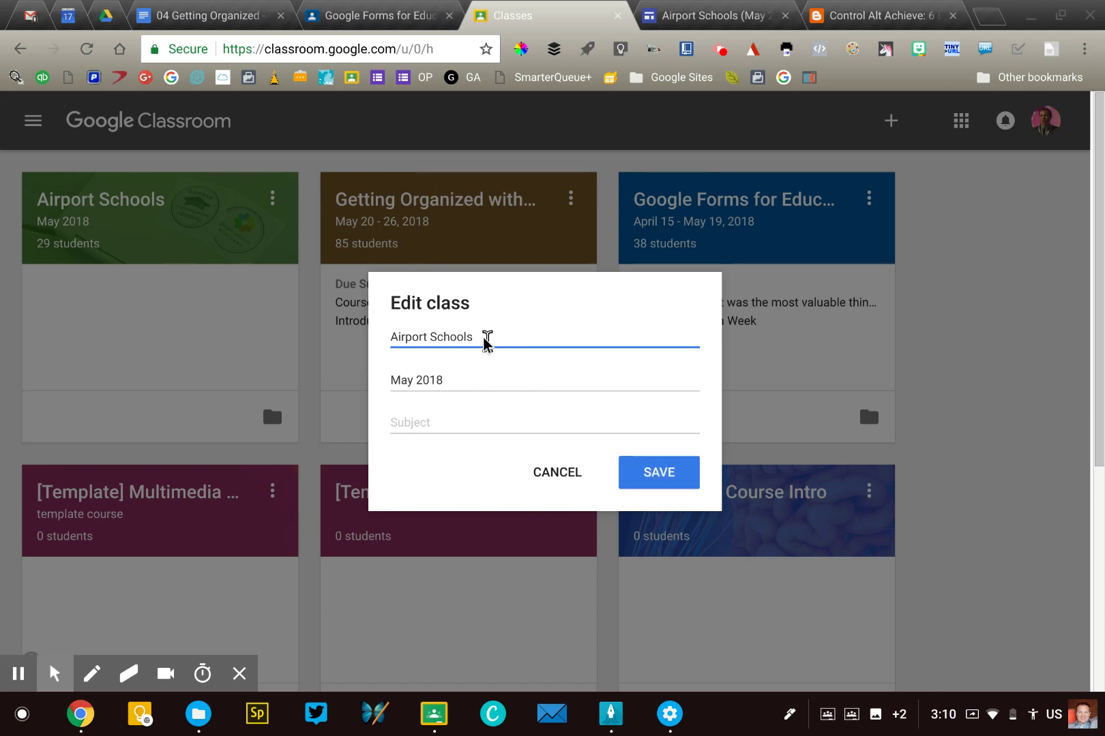
pyautogui.tripleClick(426, 337)
pyautogui.write('Biolog')
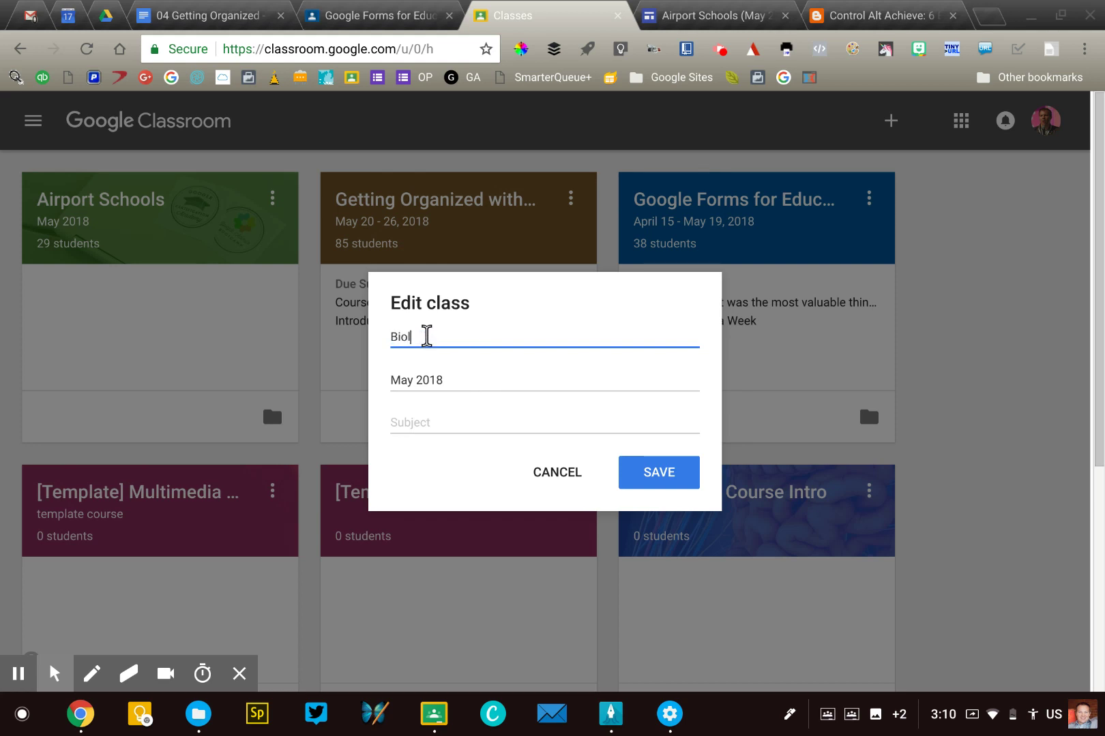
pyautogui.write('y | Semester 1 | 17-18')
# Replace the section 'May 2018' with 'First period', then discard the class detail changes
pyautogui.tripleClick(419, 382)
pyautogui.press('BackSpace')
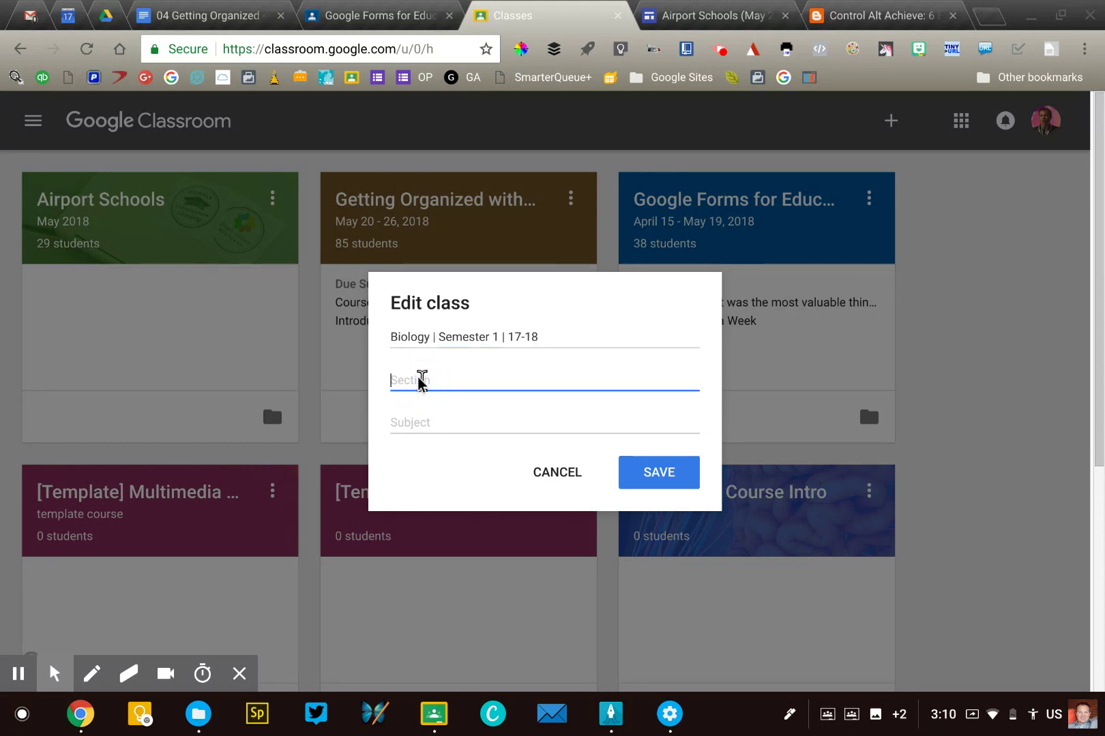
pyautogui.click(415, 409)
pyautogui.click(407, 380)
pyautogui.write('First period')
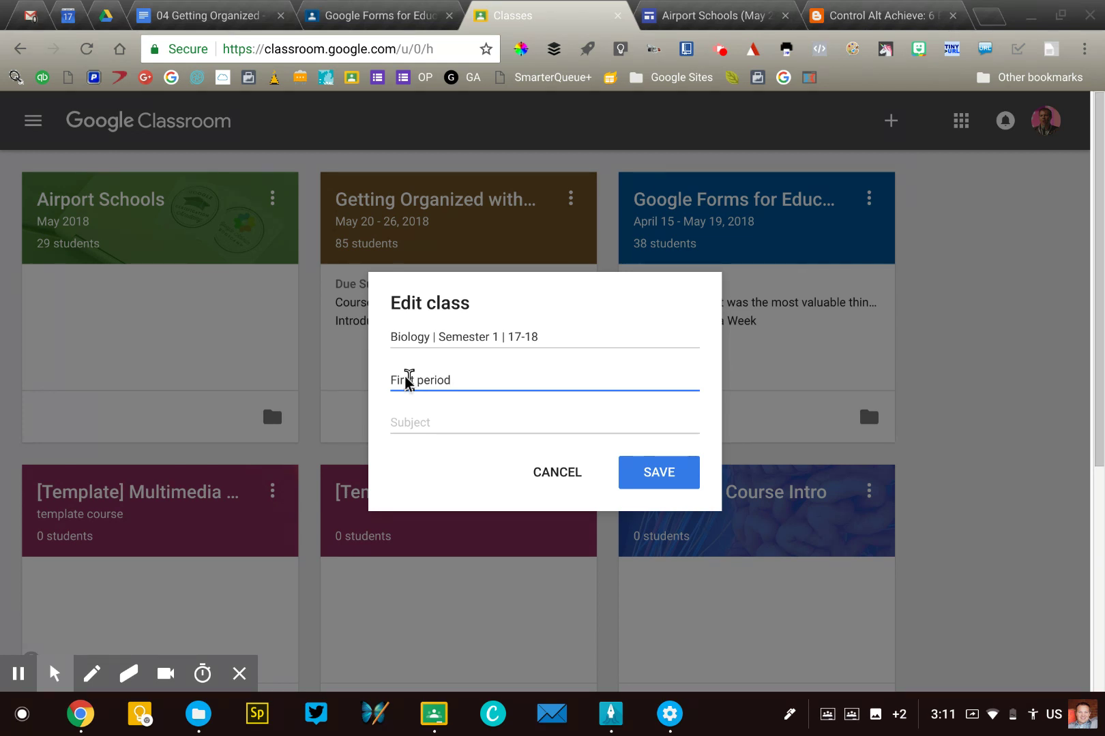
pyautogui.click(577, 470)
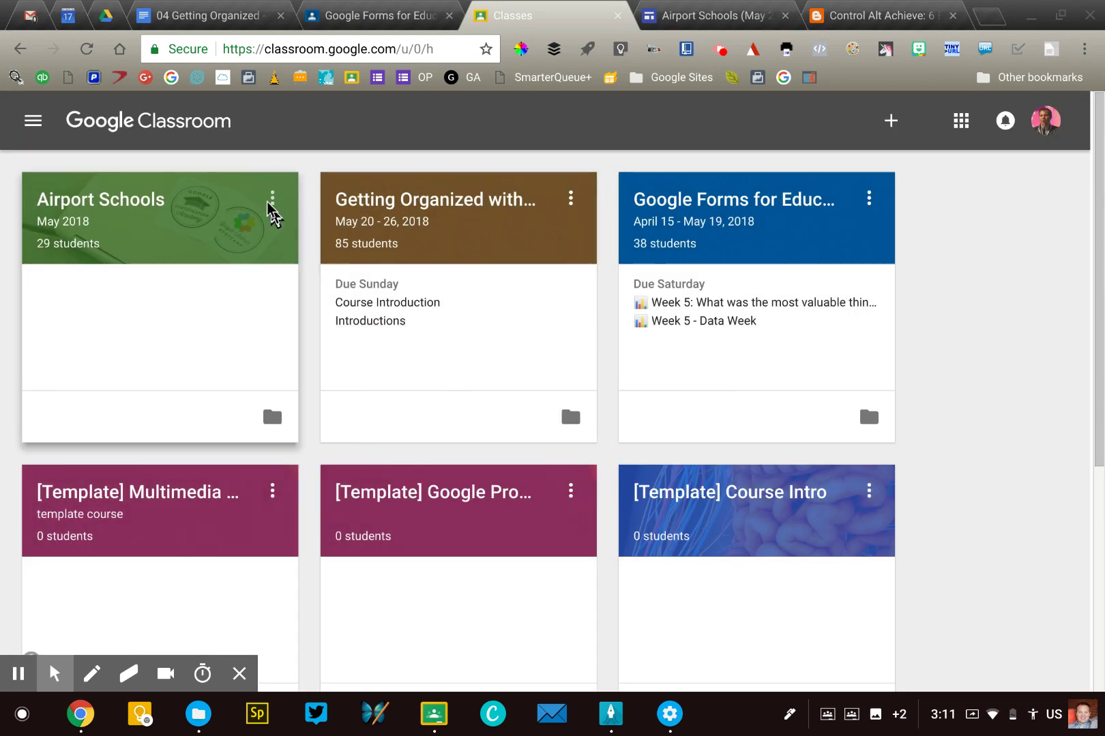
# Enter the Airport Schools class stream and browse its posts and Topics panel
pyautogui.click(272, 199)
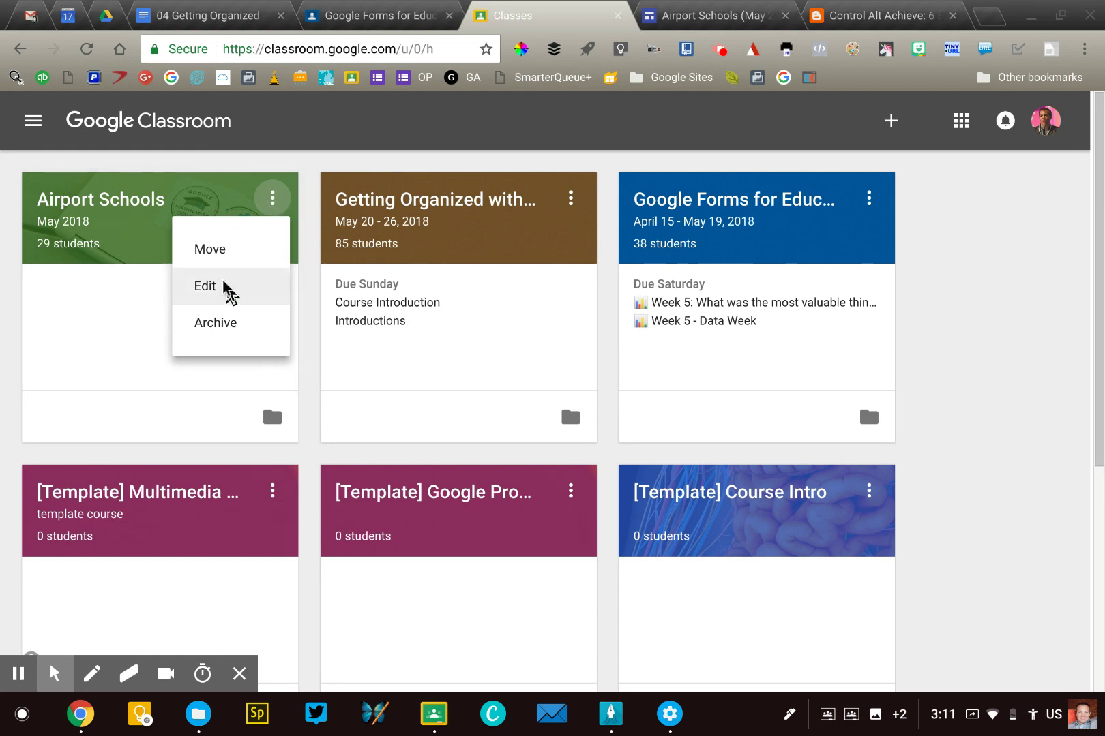
pyautogui.click(981, 229)
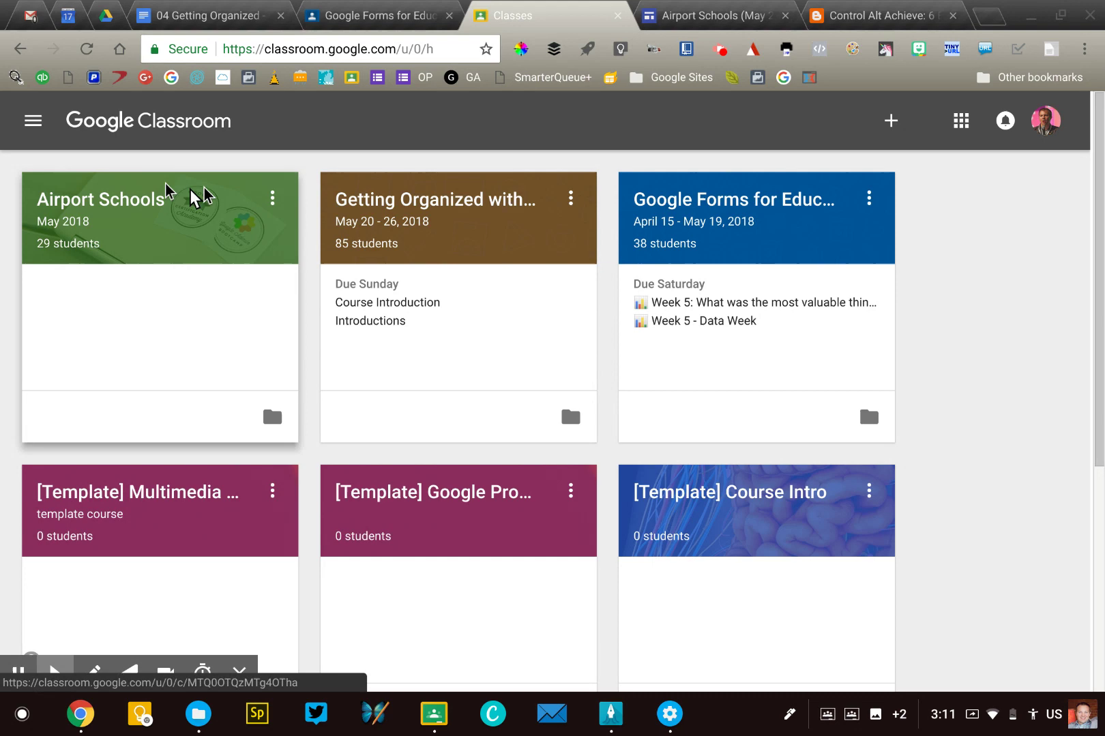
pyautogui.click(102, 199)
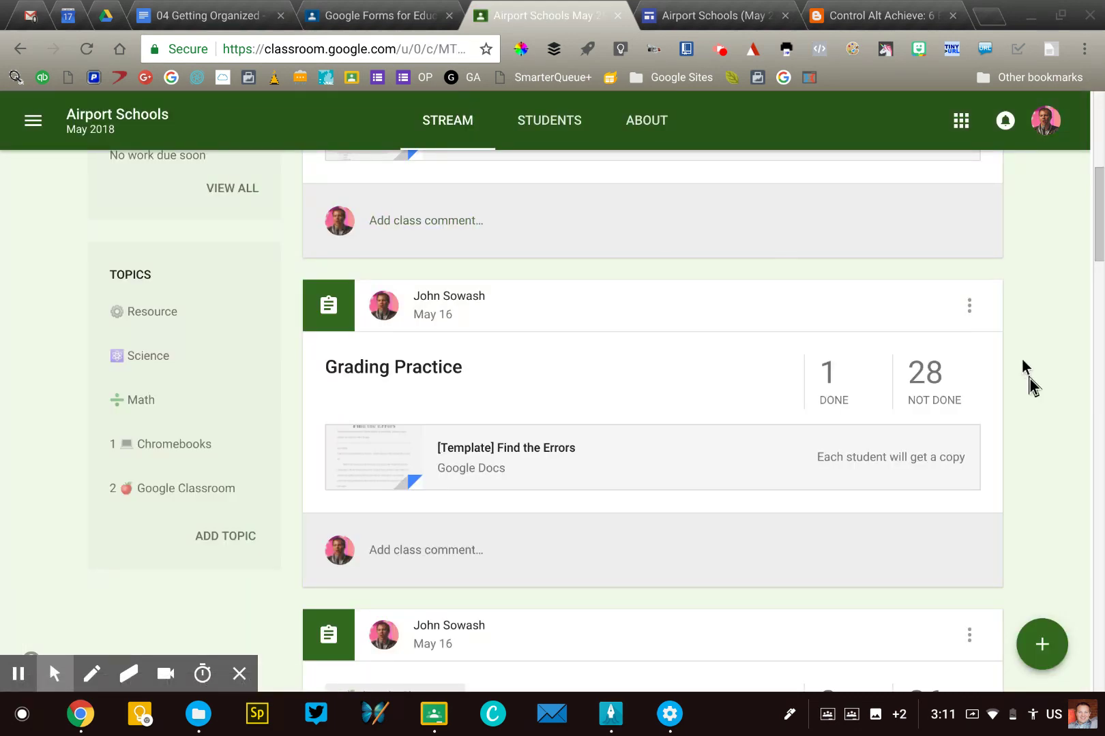
pyautogui.scroll(7, 1023, 361)
pyautogui.scroll(-4, 1011, 337)
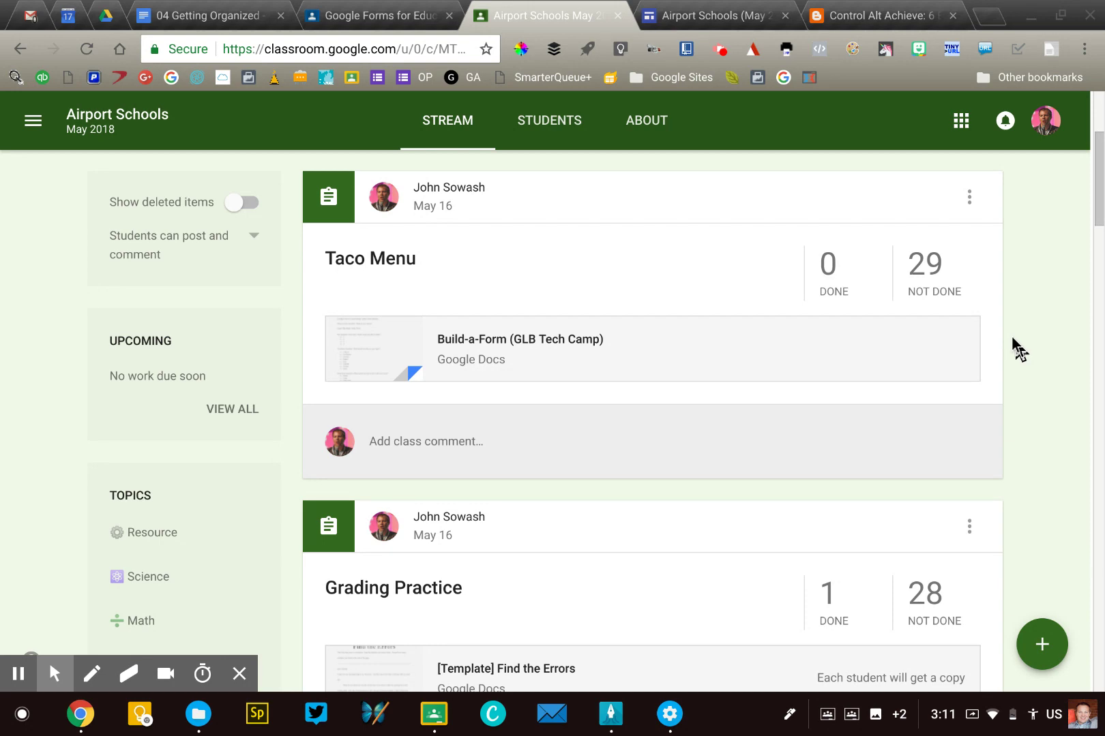
pyautogui.scroll(-10, 1011, 337)
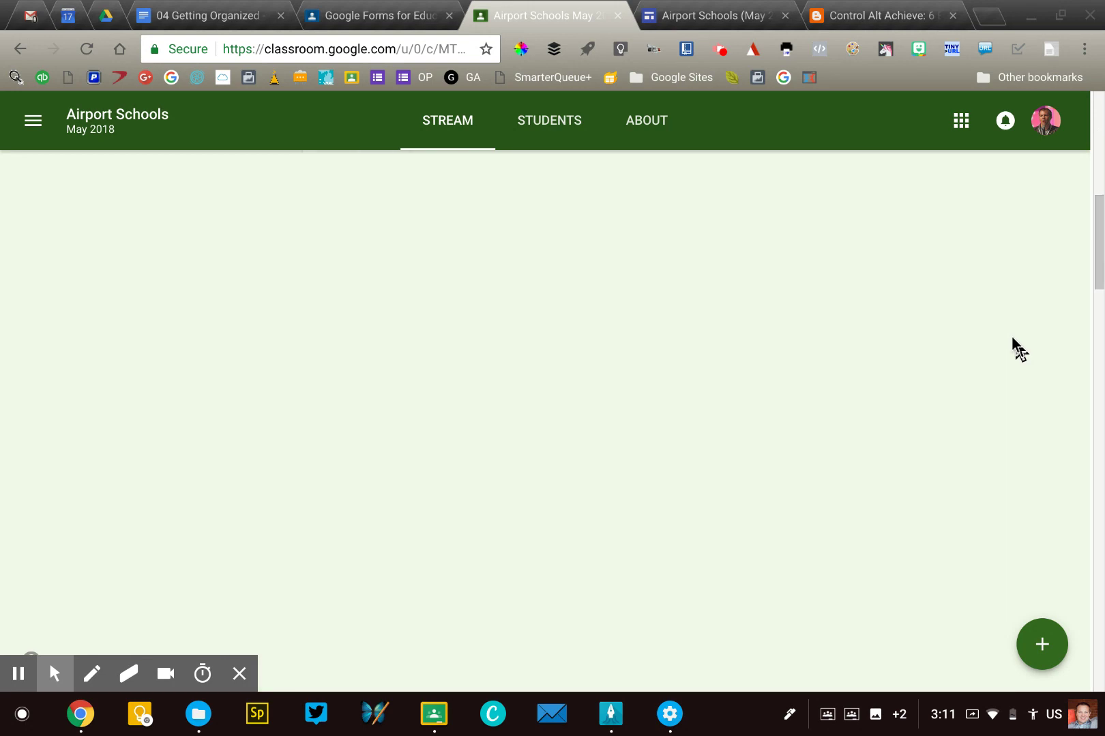
pyautogui.scroll(20, 1011, 337)
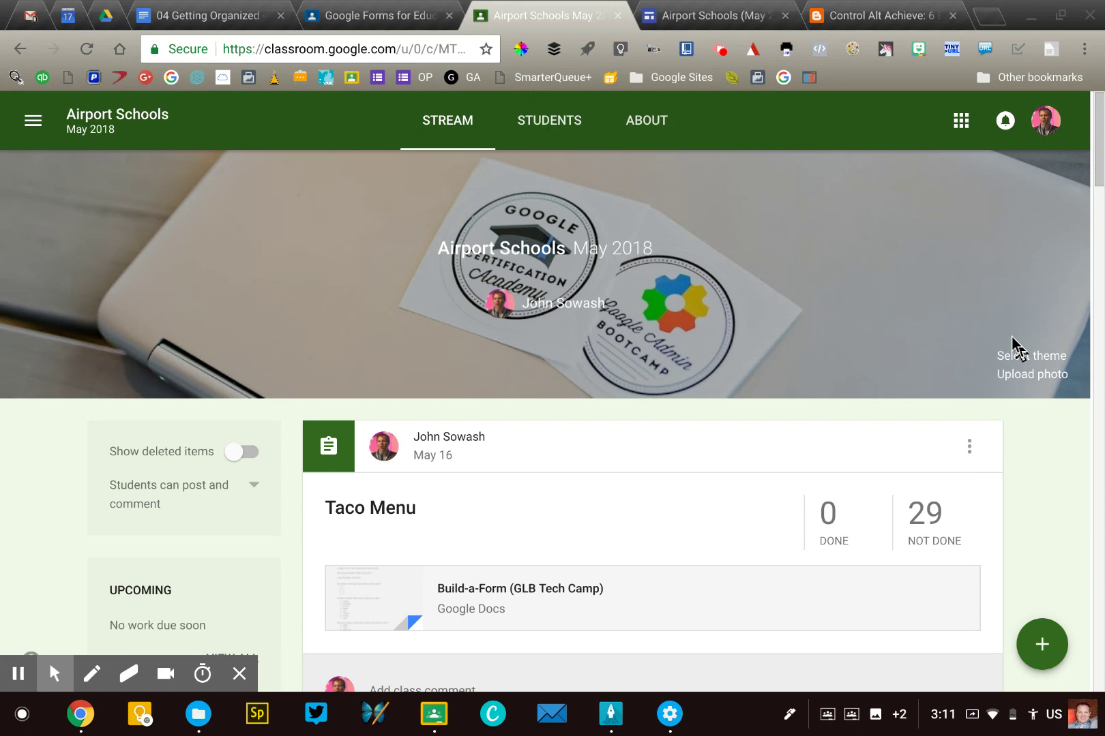
pyautogui.scroll(-6, 1011, 337)
pyautogui.scroll(-1, 1012, 336)
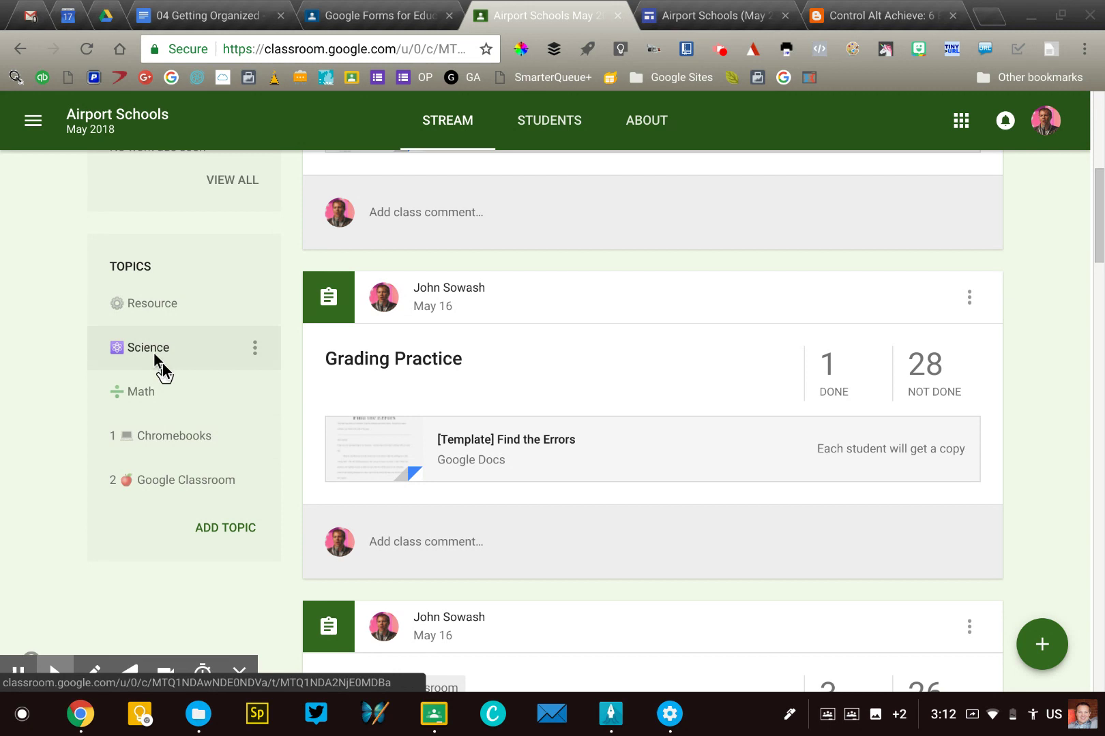
# Filter the stream to Science, then Math, and bring up the Resource topic's options menu
pyautogui.click(142, 347)
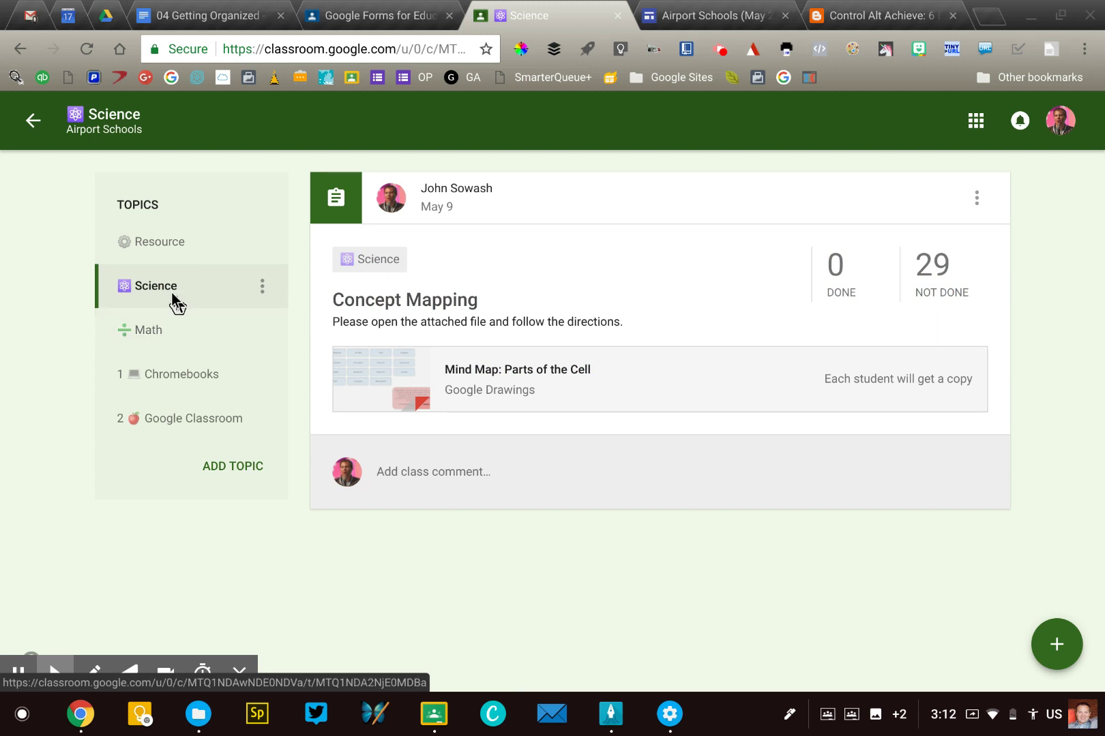
pyautogui.click(157, 324)
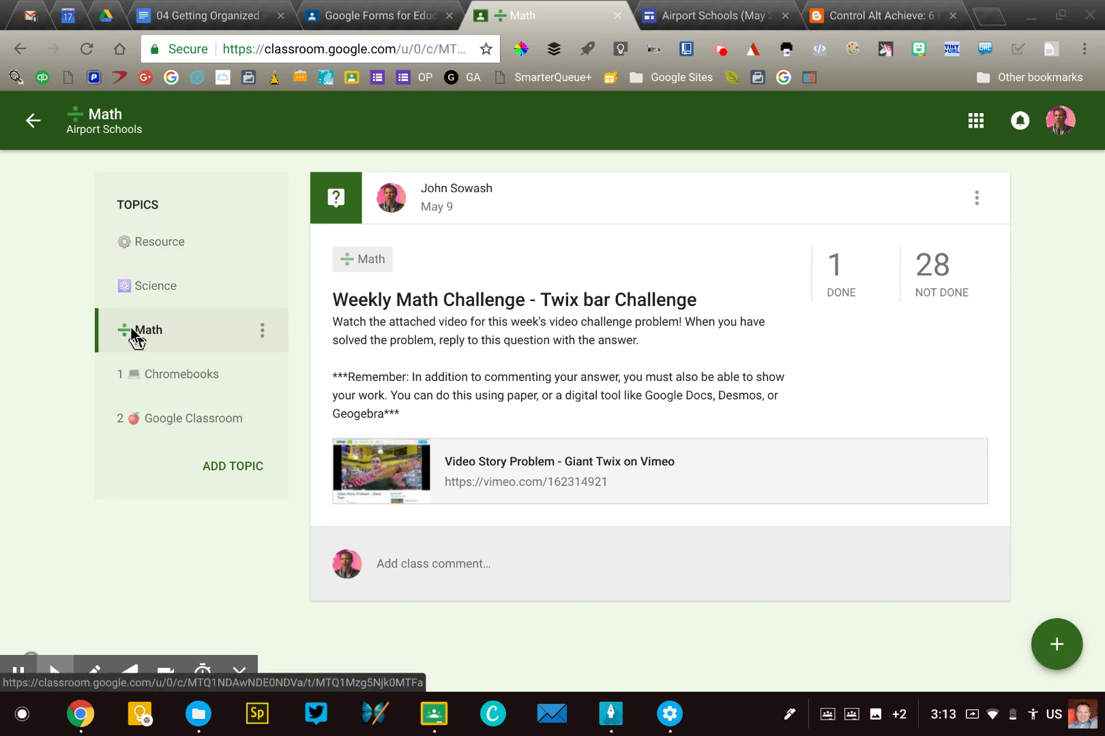
pyautogui.click(262, 242)
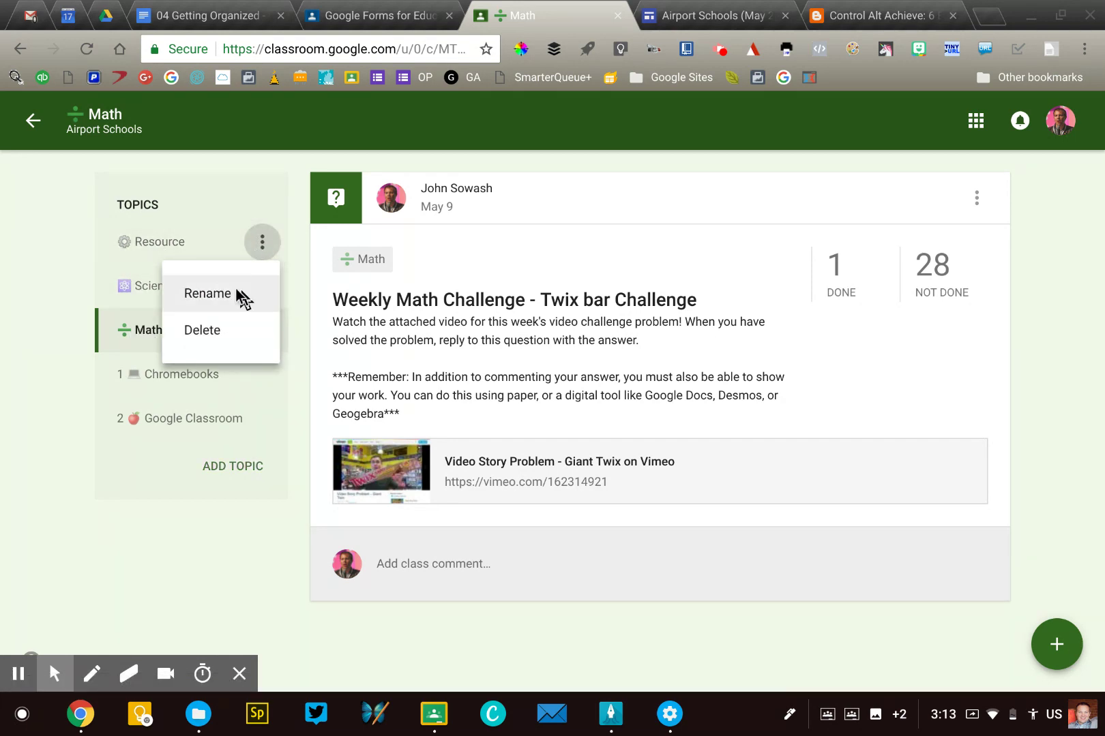
pyautogui.click(237, 292)
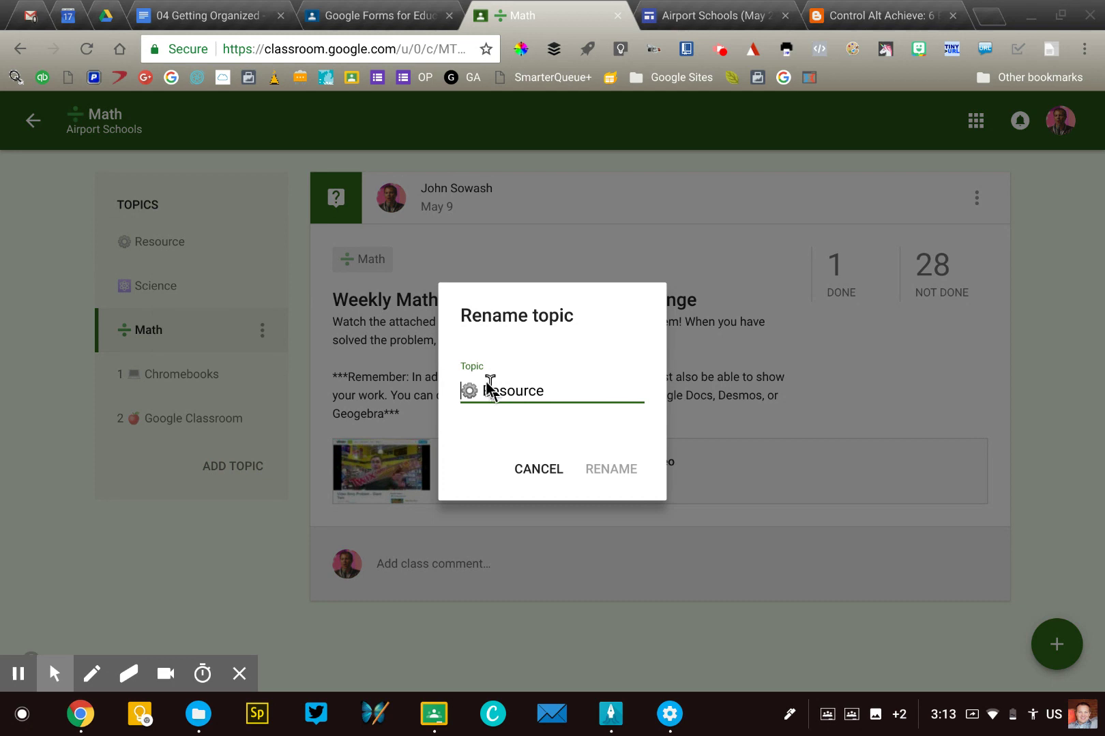
pyautogui.click(489, 388)
pyautogui.click(535, 470)
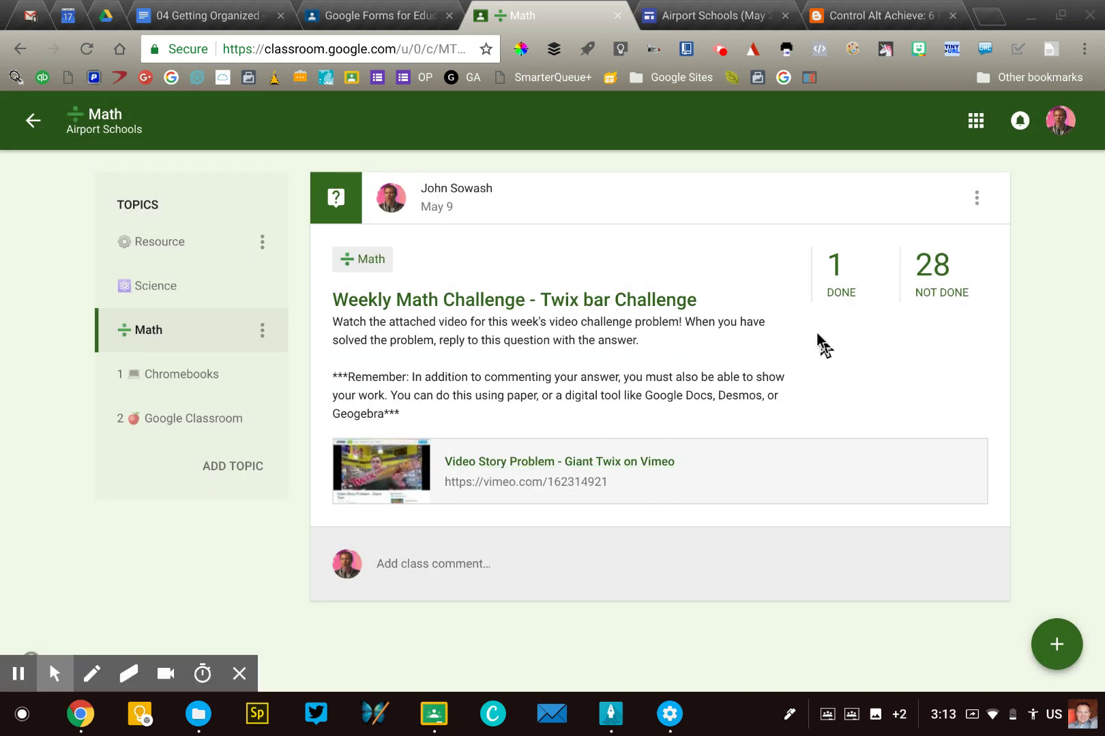
pyautogui.click(1064, 317)
pyautogui.click(25, 124)
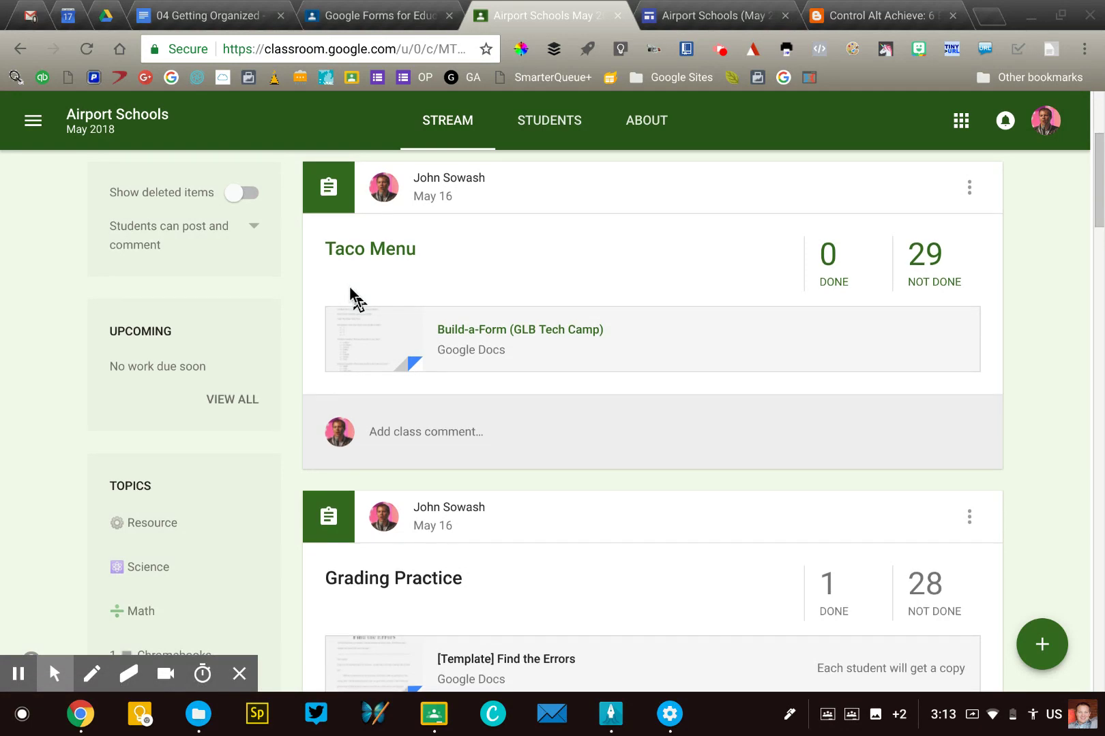
pyautogui.scroll(-8, 350, 287)
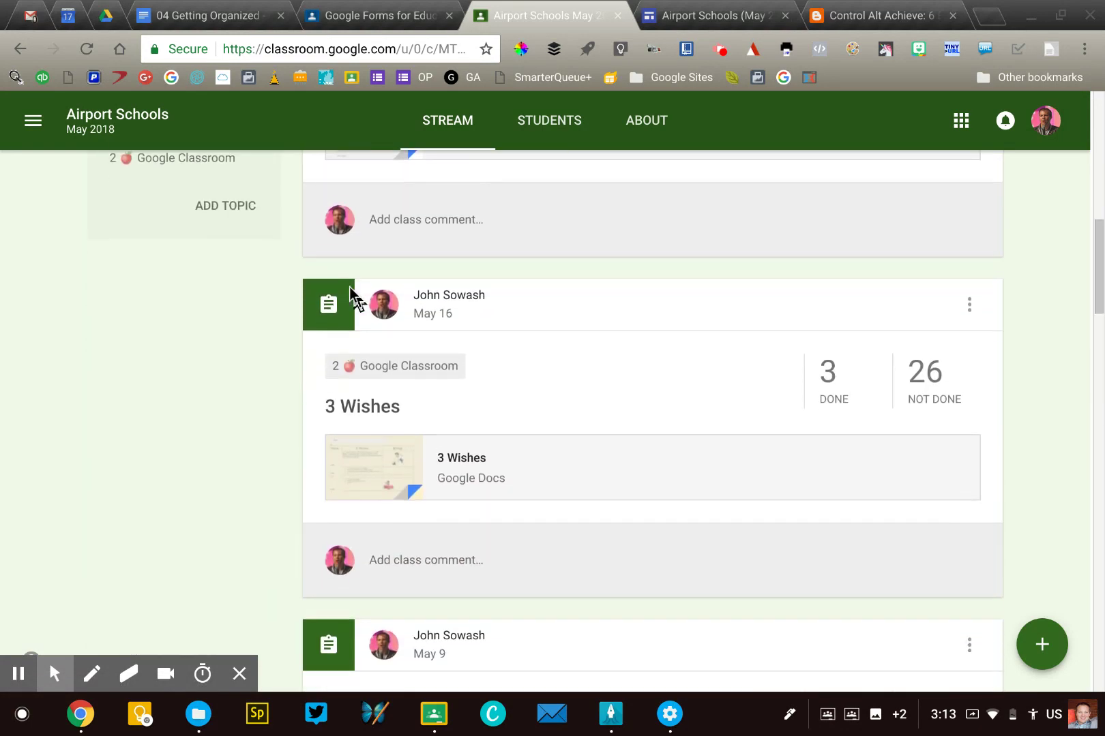
pyautogui.scroll(-17, 350, 287)
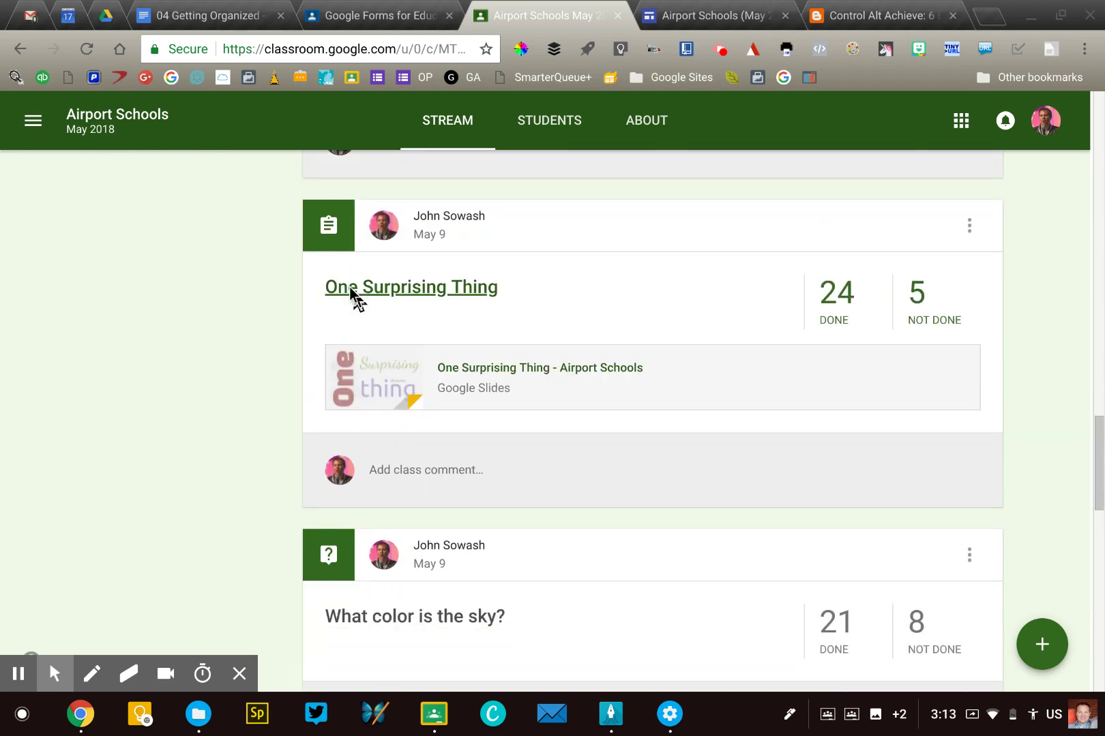
pyautogui.scroll(-15, 350, 287)
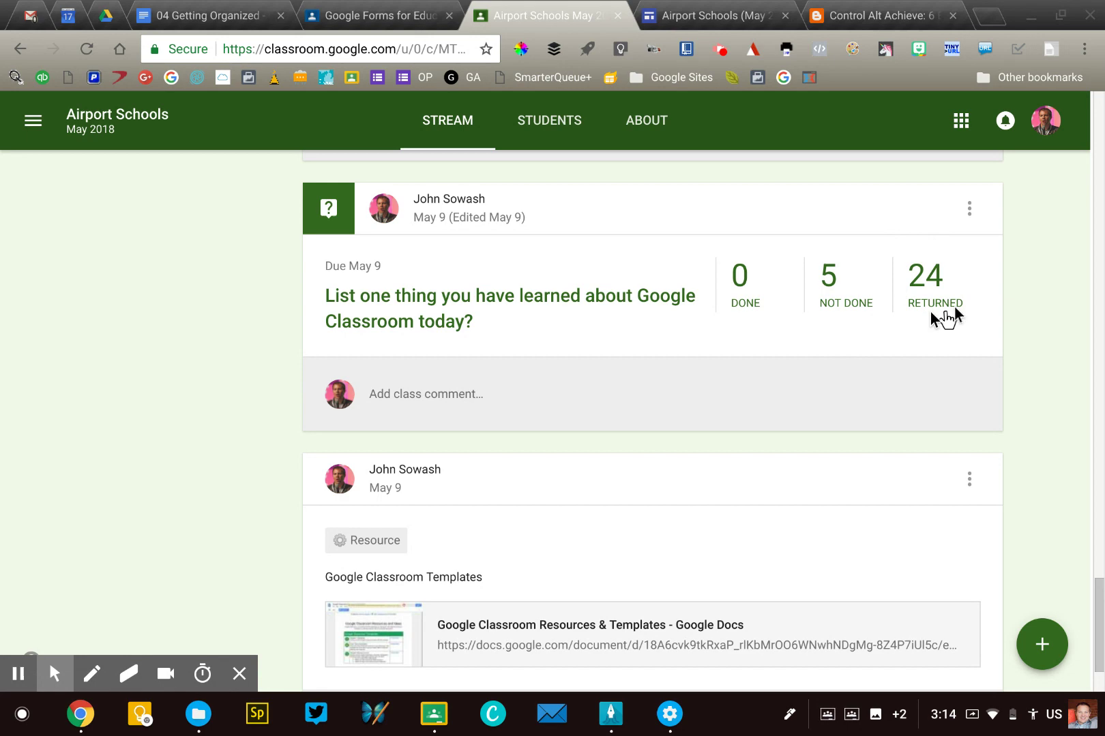
pyautogui.scroll(8, 914, 301)
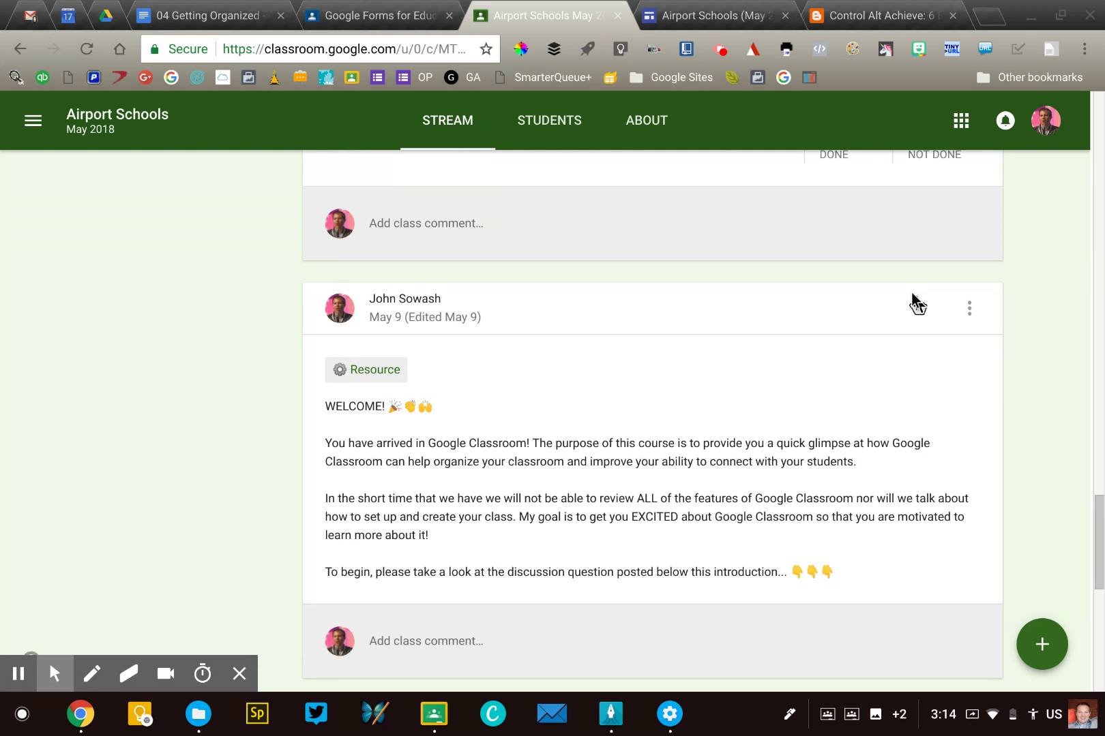
pyautogui.scroll(-8, 912, 294)
pyautogui.scroll(1, 911, 294)
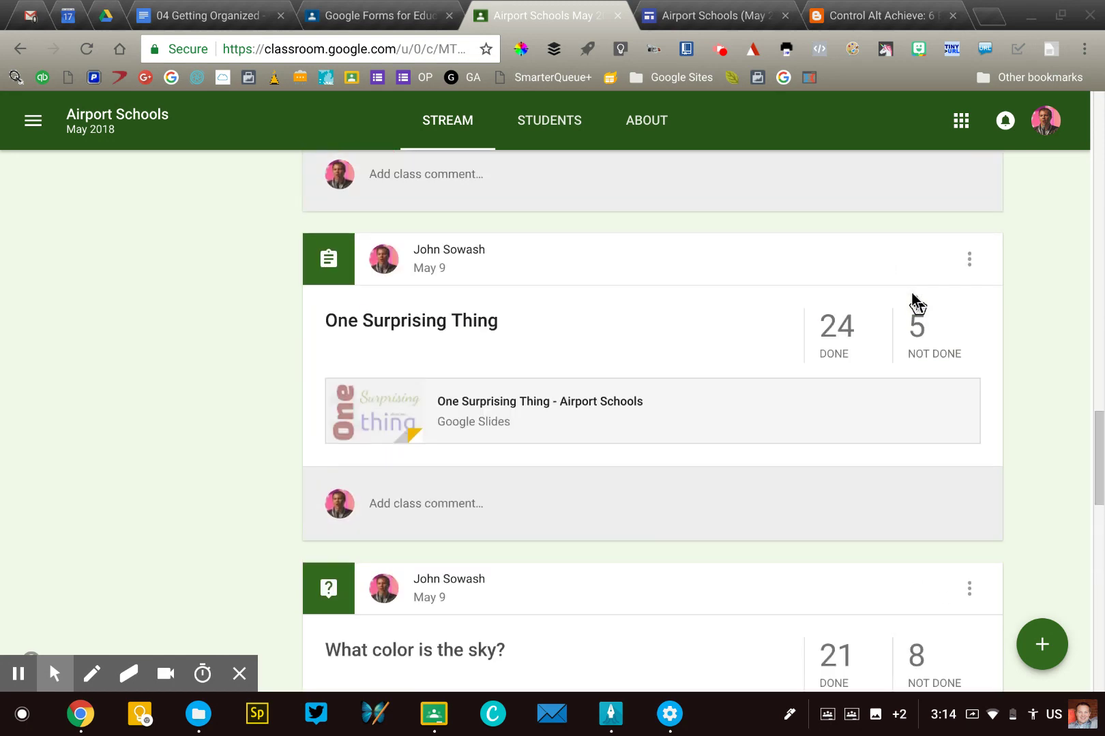
pyautogui.scroll(1, 437, 436)
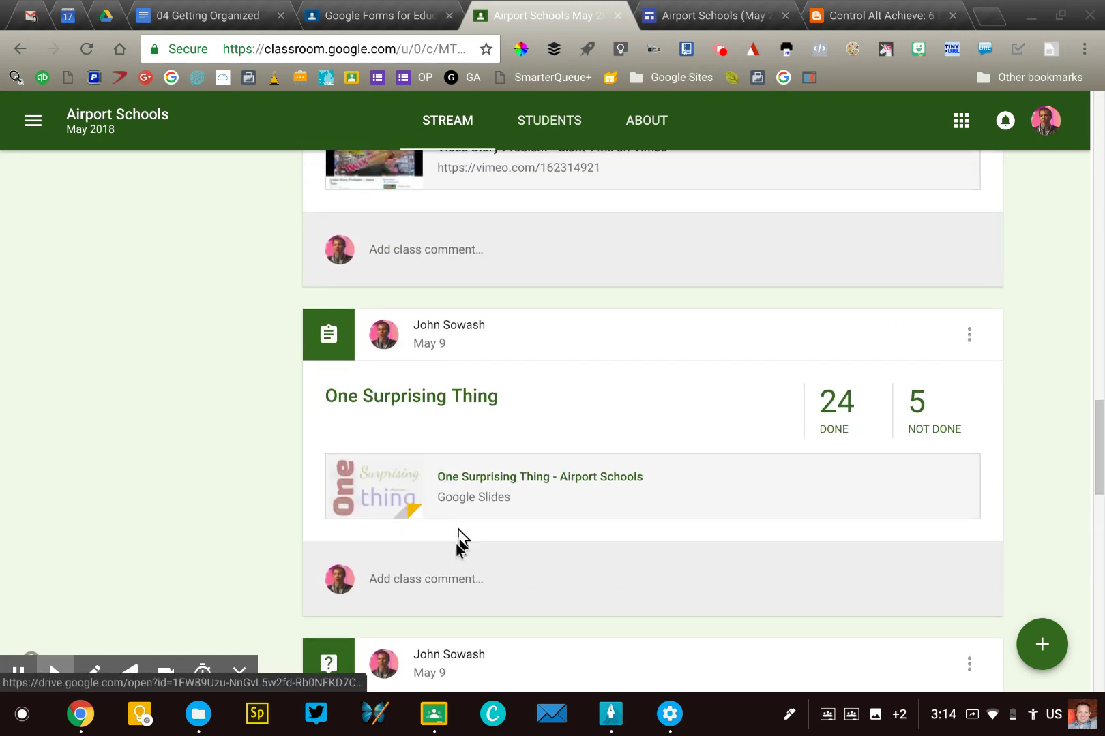
pyautogui.scroll(8, 516, 365)
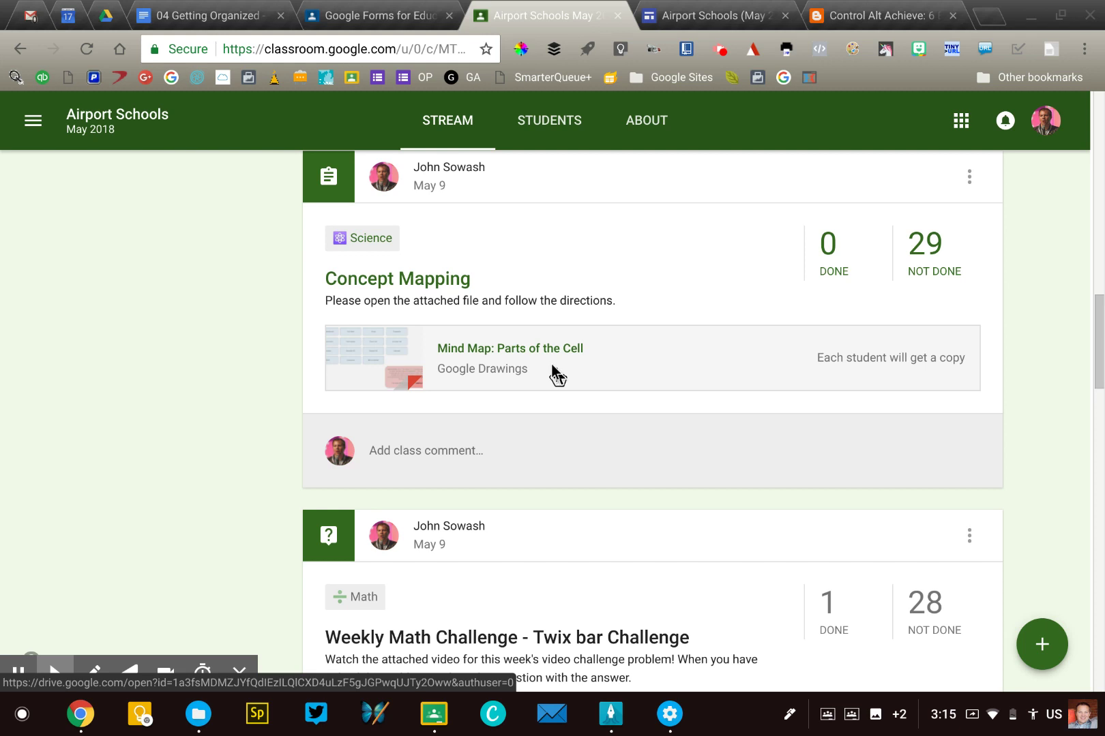
pyautogui.click(416, 275)
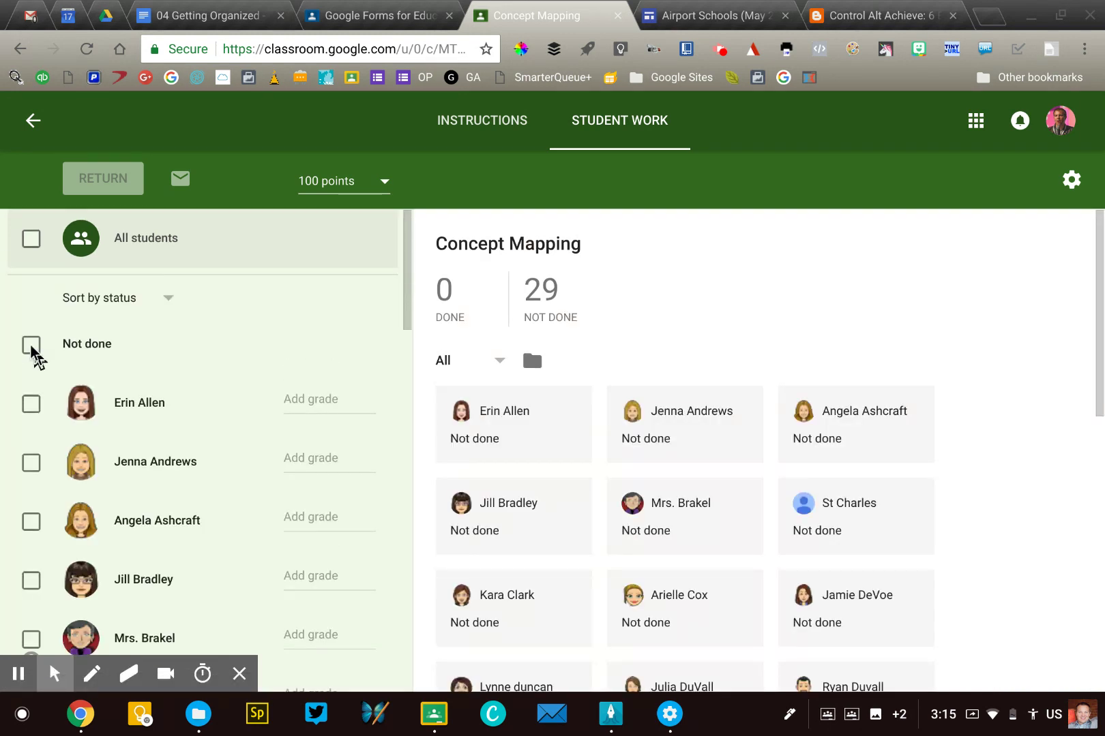
pyautogui.click(32, 349)
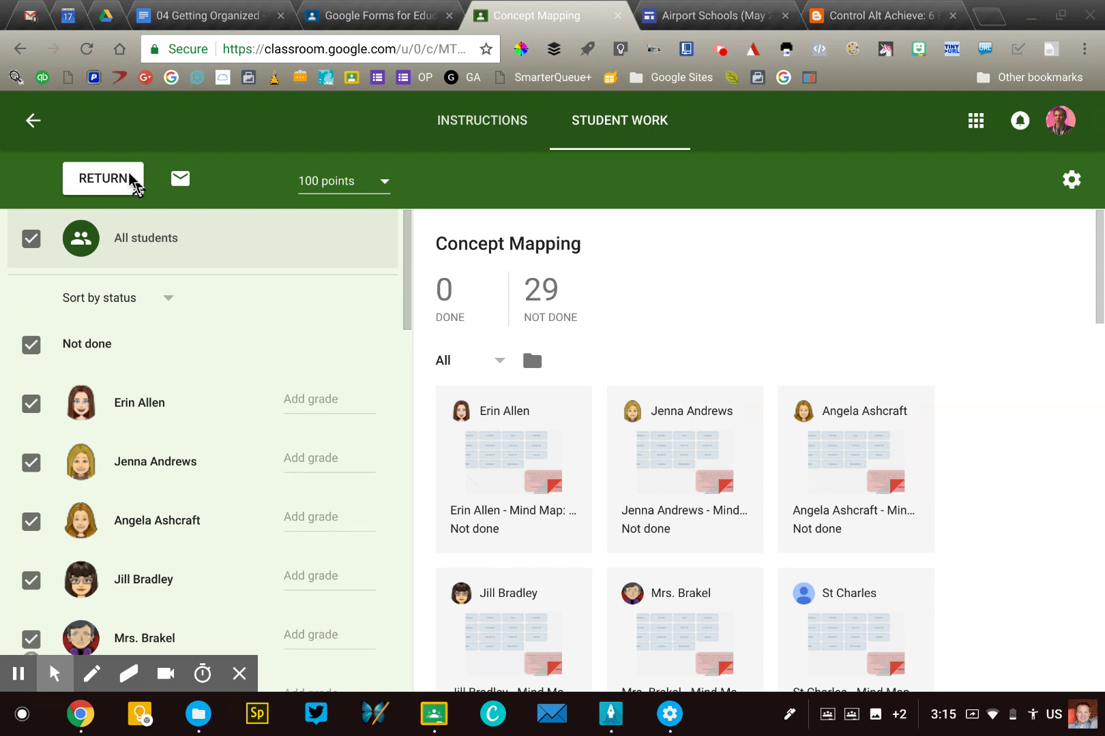
pyautogui.click(22, 123)
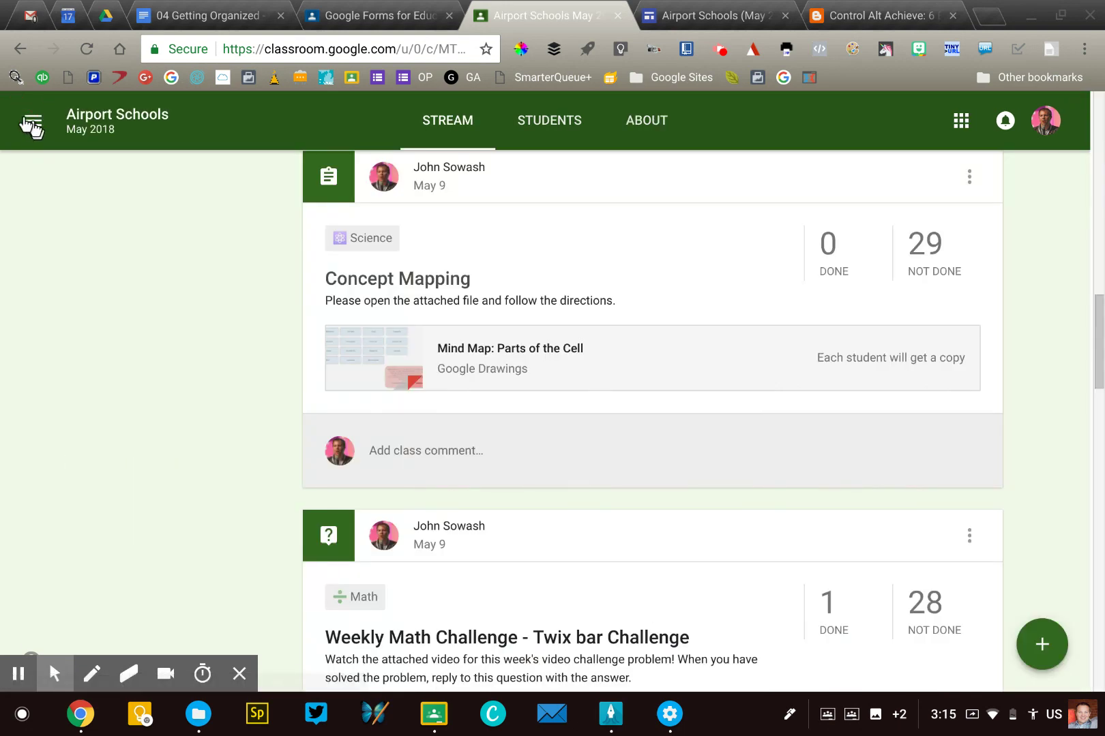
# Go to the To-do page through the navigation menu to review work across all classes
pyautogui.click(32, 122)
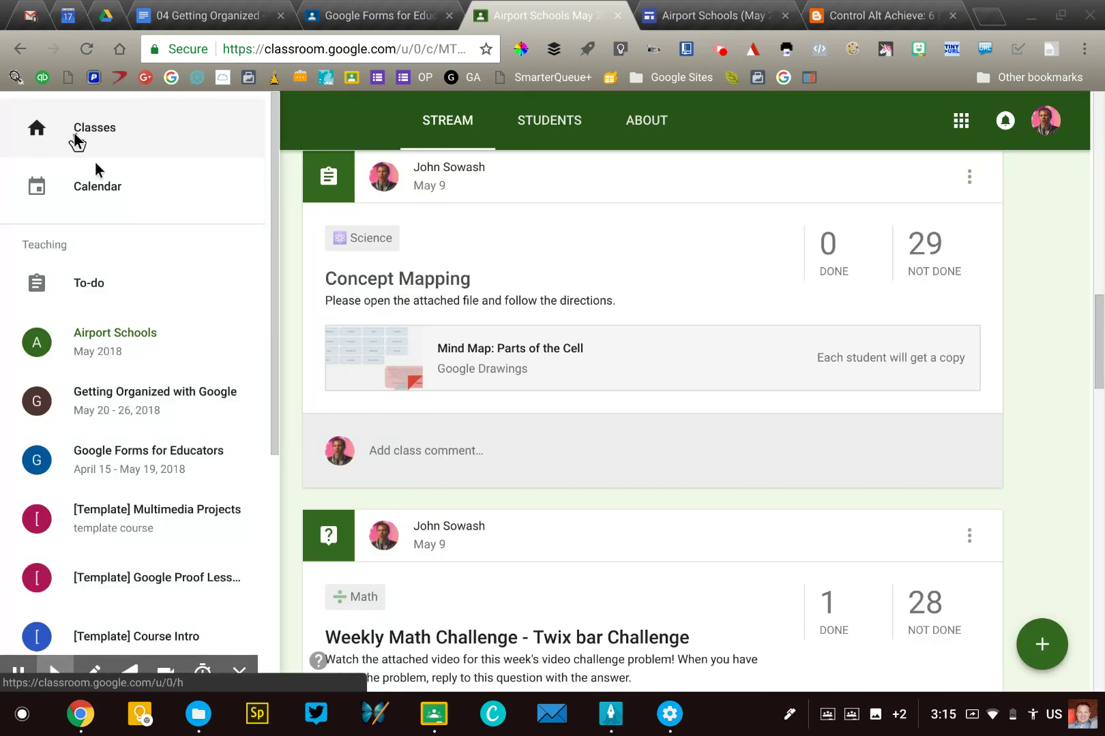
pyautogui.scroll(-5, 107, 238)
pyautogui.scroll(5, 108, 239)
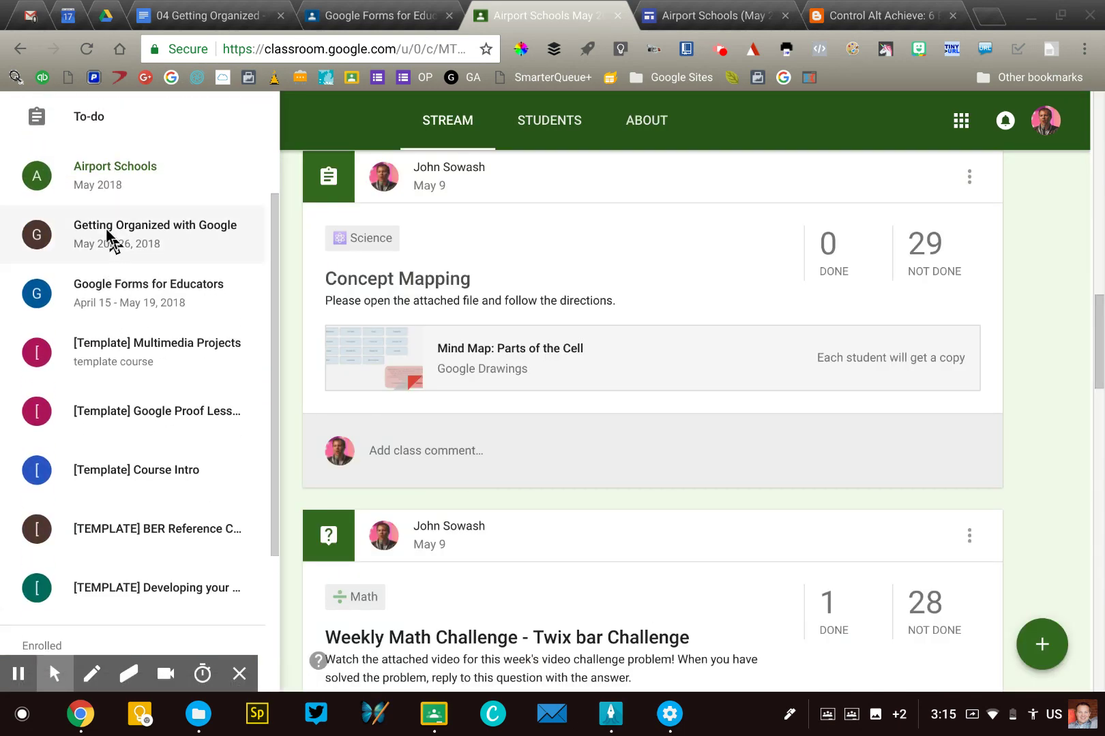
pyautogui.click(377, 104)
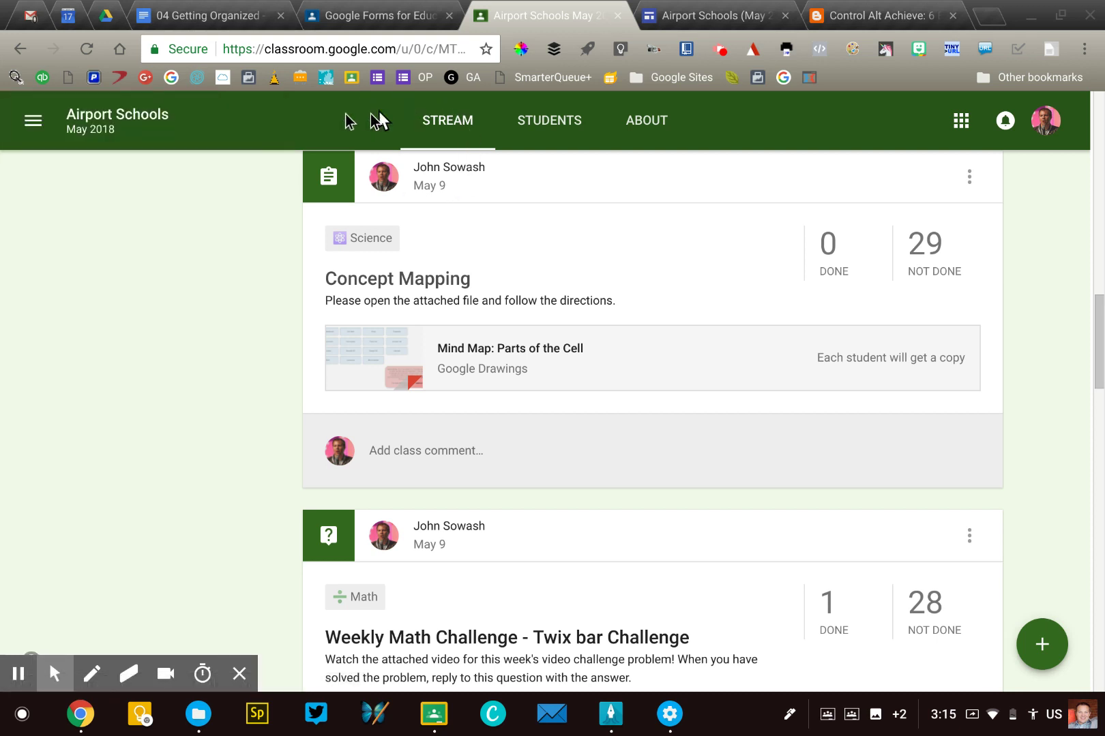
pyautogui.click(29, 125)
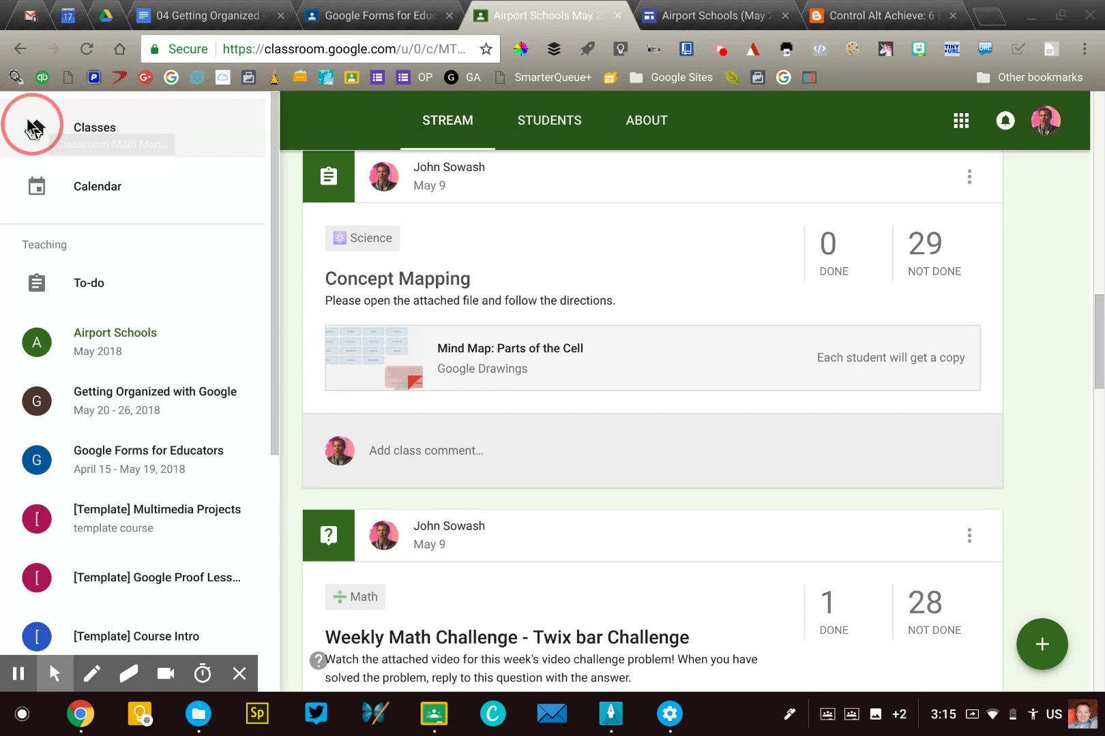
pyautogui.scroll(-3, 59, 253)
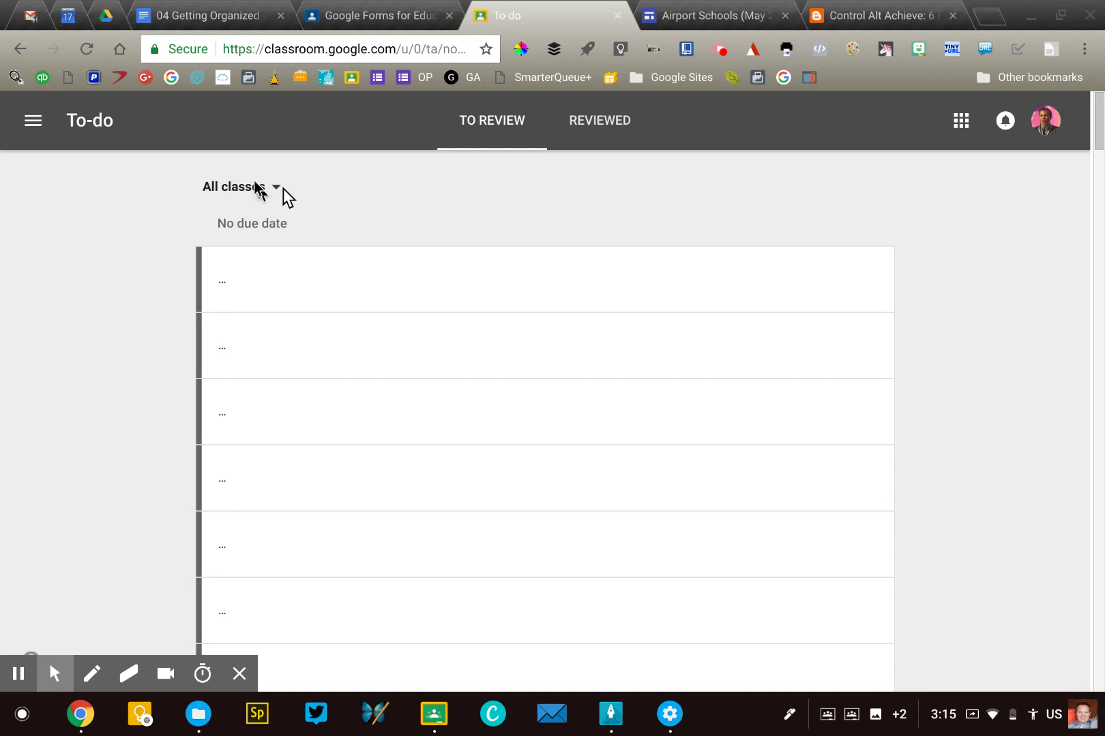
# Filter the To-do review list to the Getting Organized with Google class
pyautogui.click(237, 187)
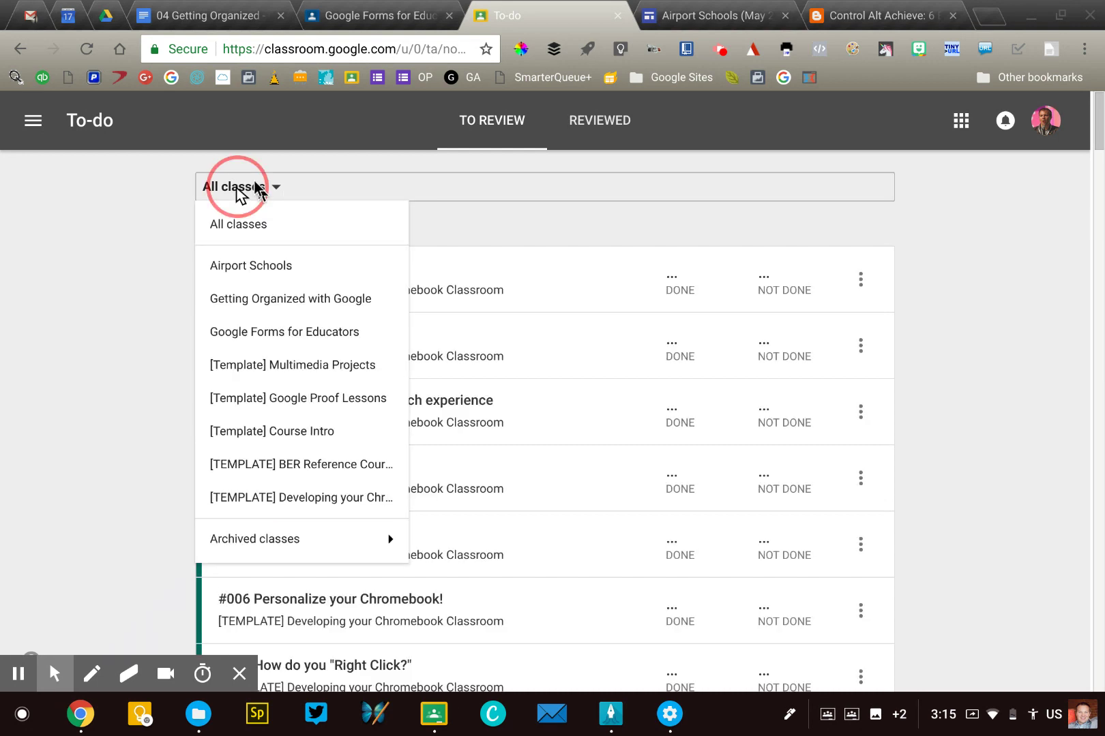
pyautogui.click(259, 302)
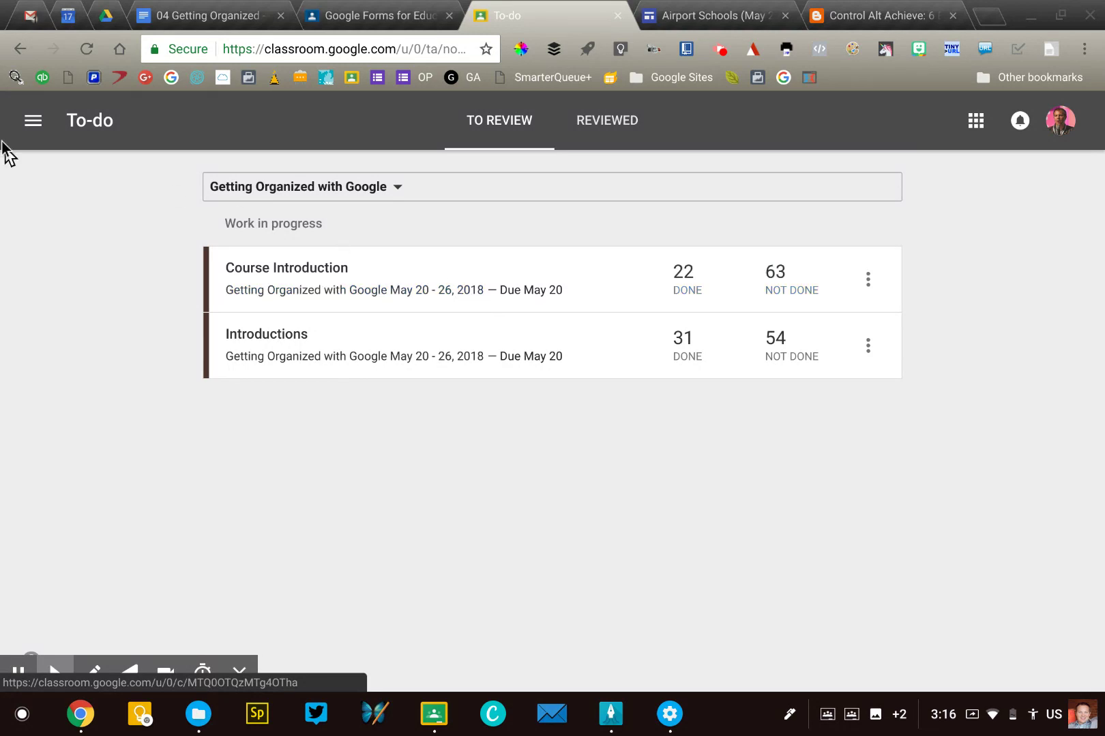
# Switch the To-do filter to Airport Schools and scroll through its assignments to review
pyautogui.click(33, 121)
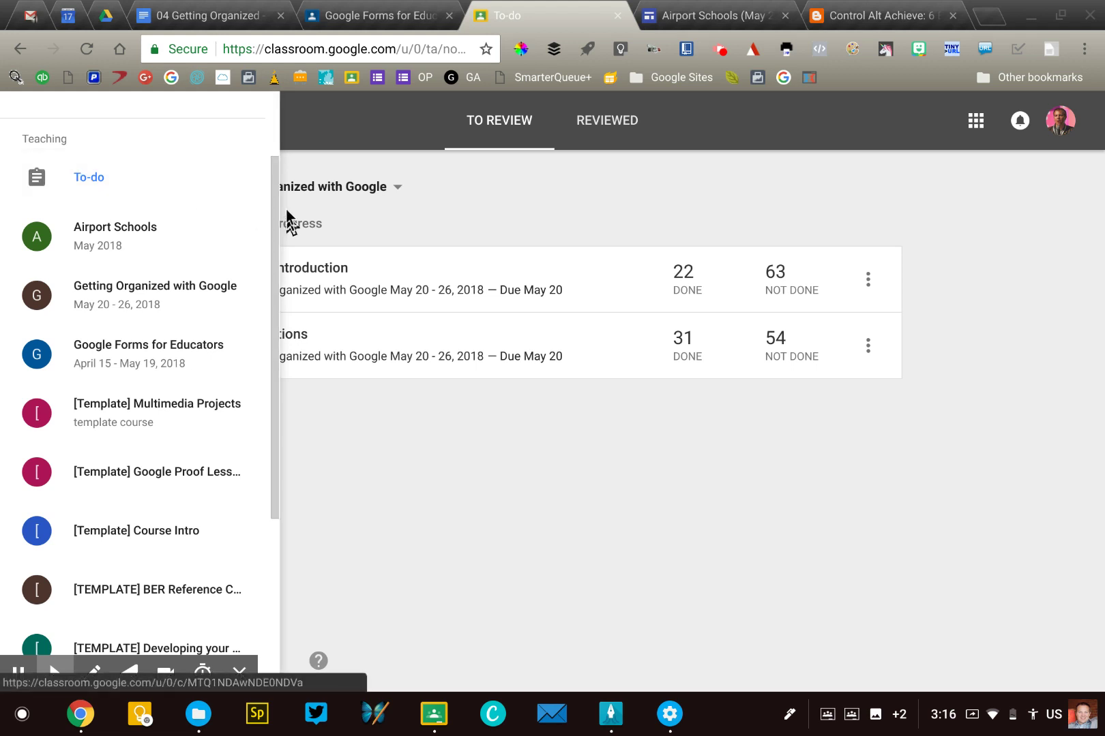
pyautogui.click(345, 190)
pyautogui.click(281, 267)
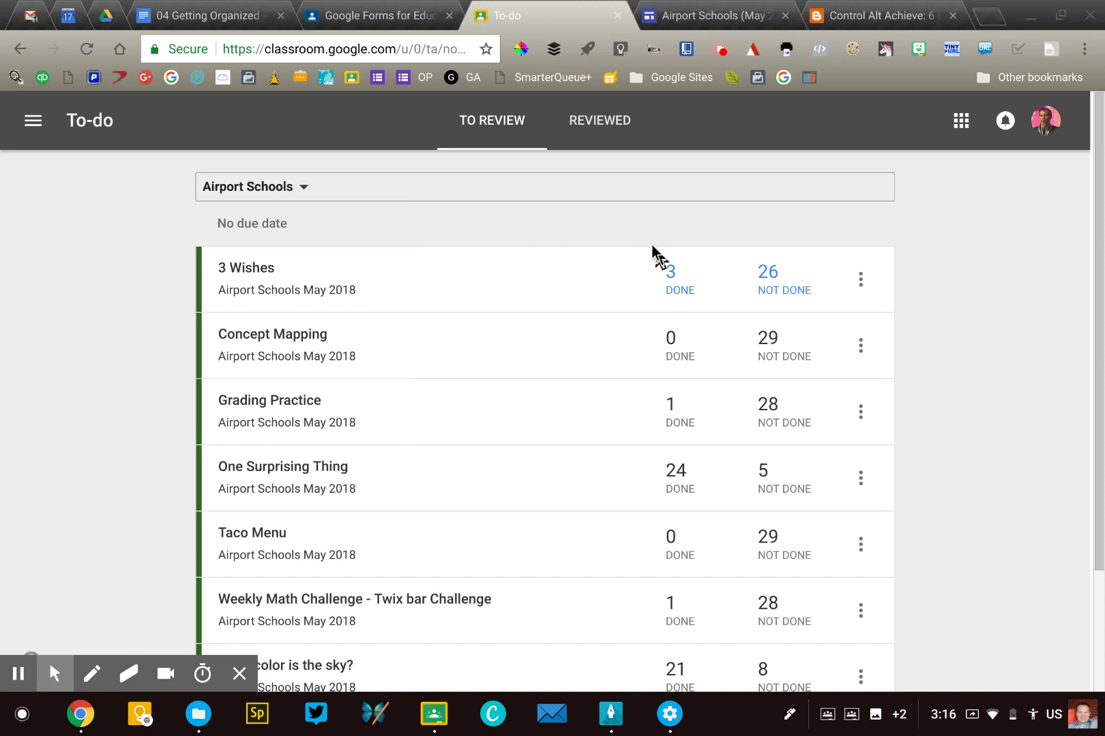
pyautogui.scroll(-3, 655, 254)
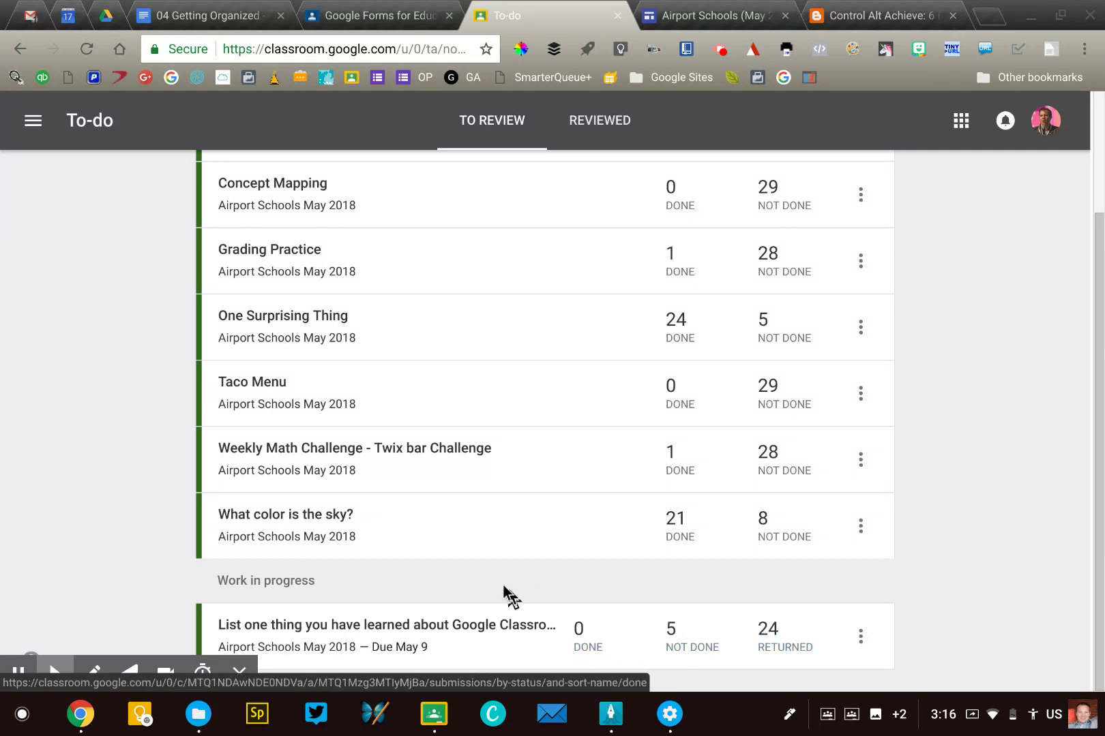
pyautogui.scroll(2, 621, 620)
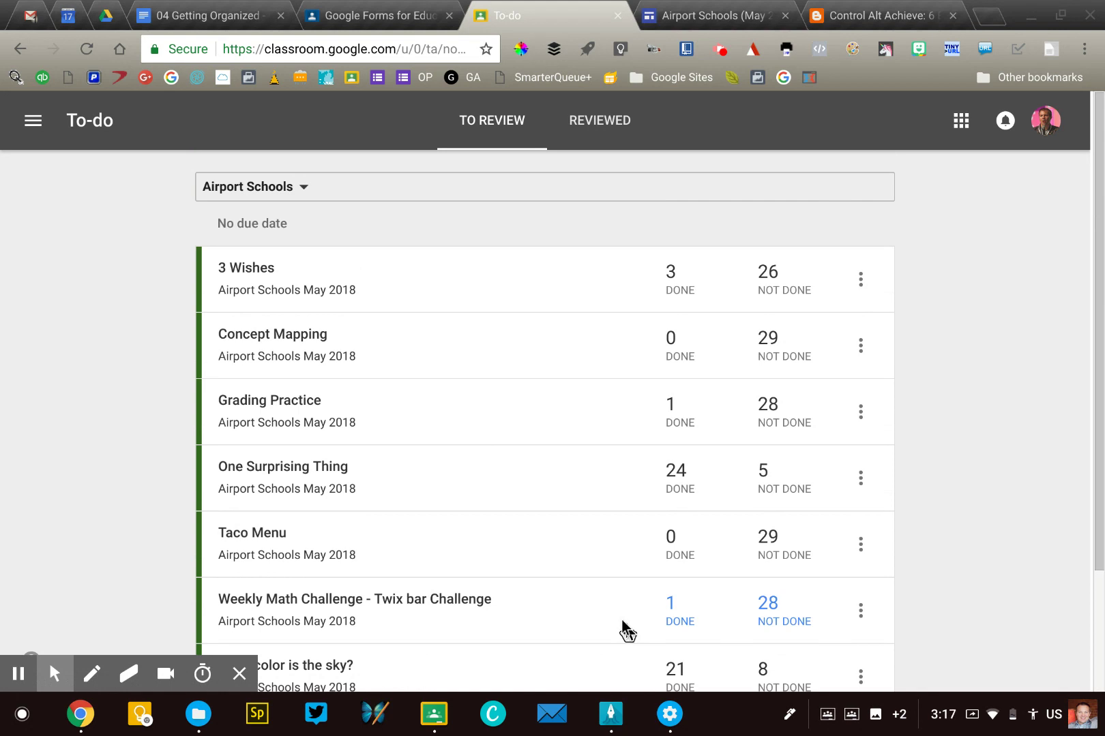
pyautogui.click(32, 119)
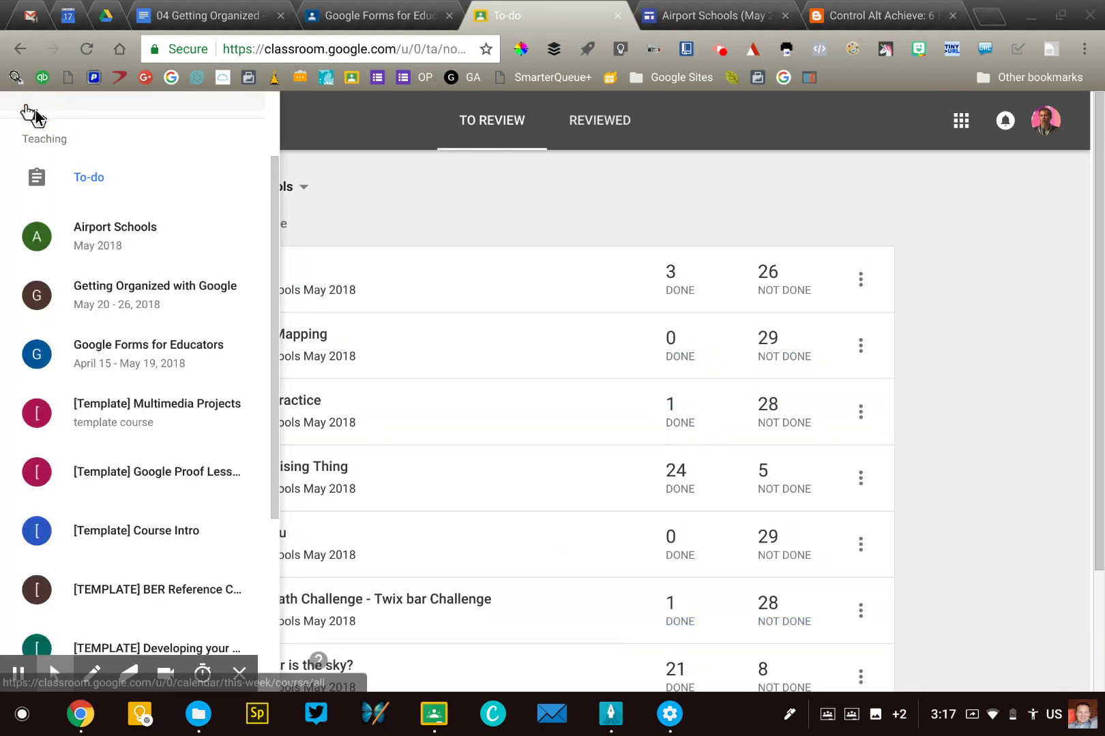
# Return to the Classes overview and dismiss the Airport Schools card options without archiving
pyautogui.scroll(2, 63, 163)
pyautogui.click(72, 134)
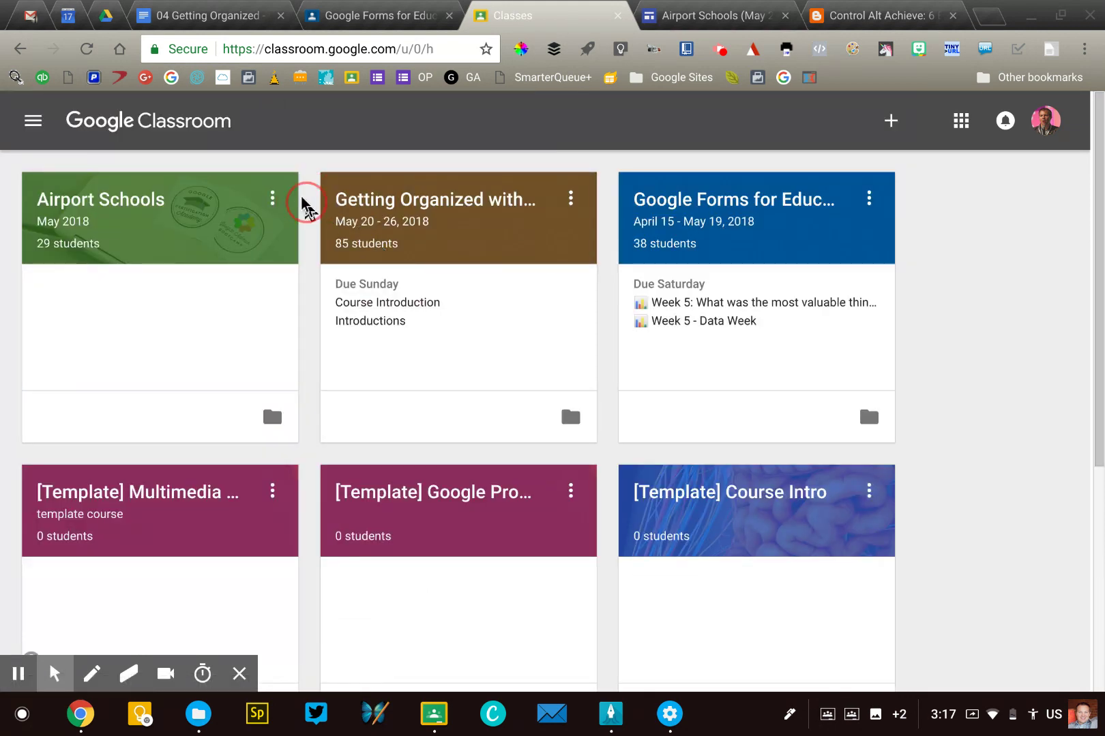
pyautogui.click(270, 196)
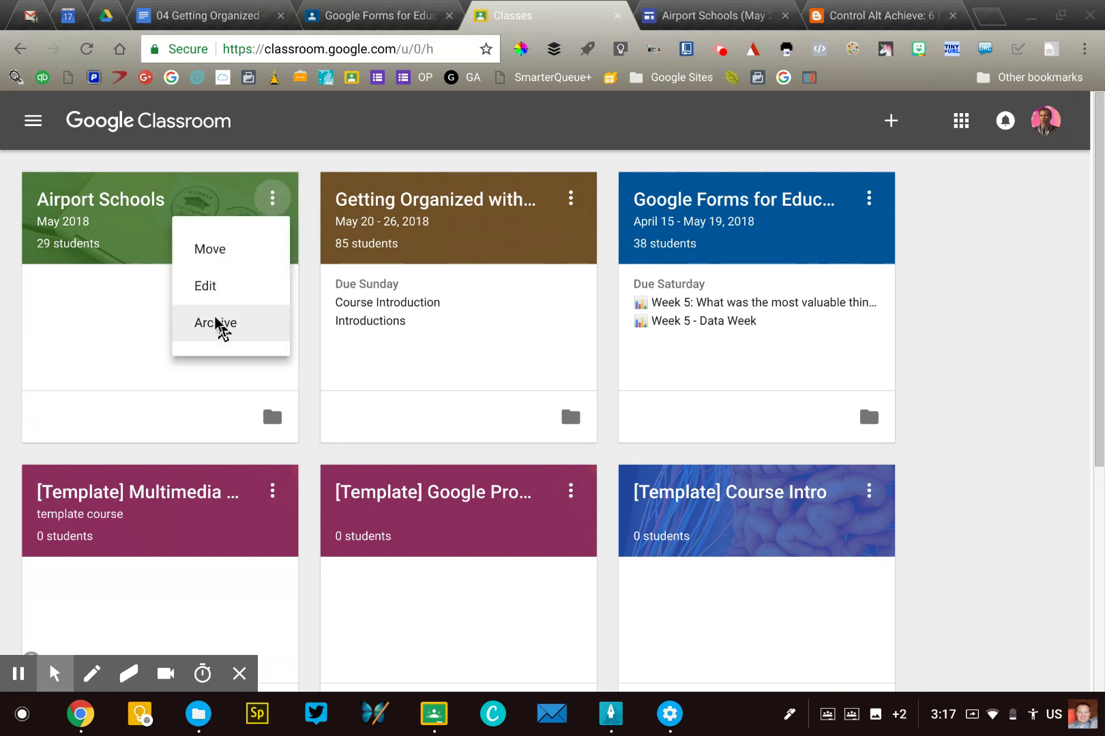
pyautogui.click(991, 221)
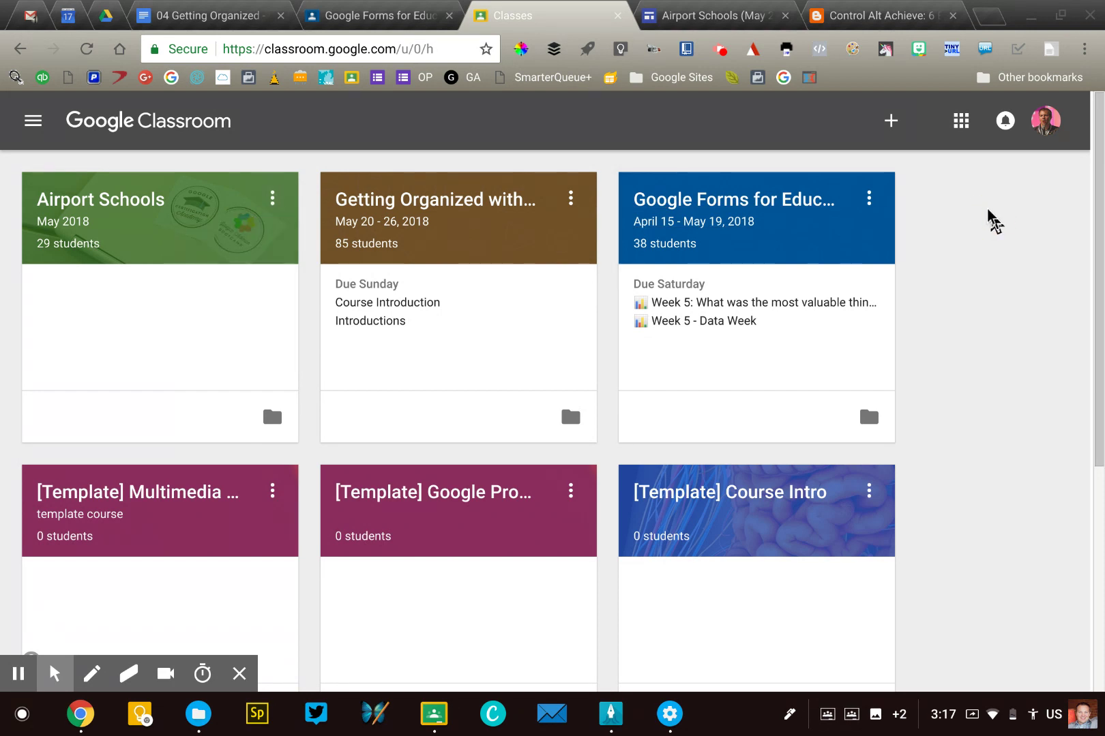